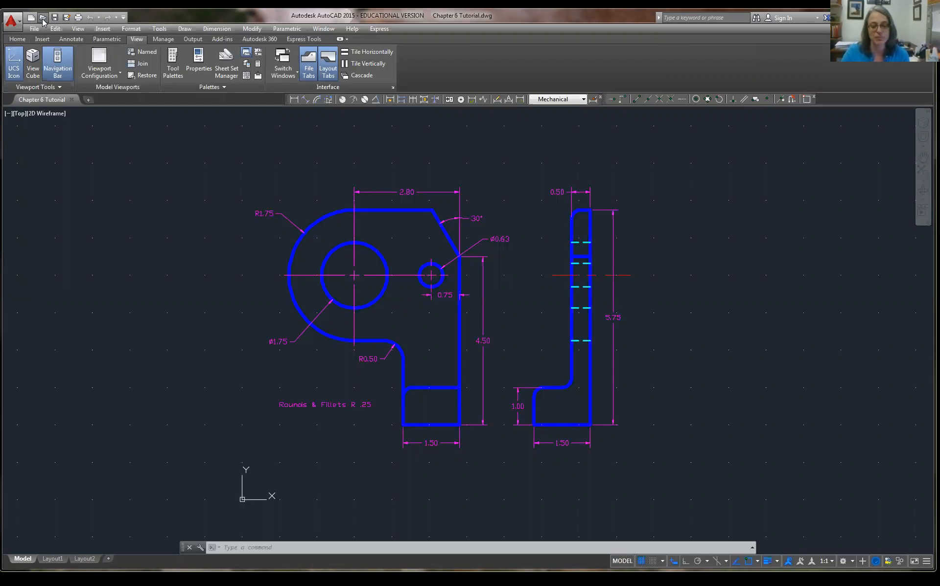
Open the drawing browser and File menu, then dismiss both without opening anything.
{"action": "left_click", "coordinate": [43, 21]}
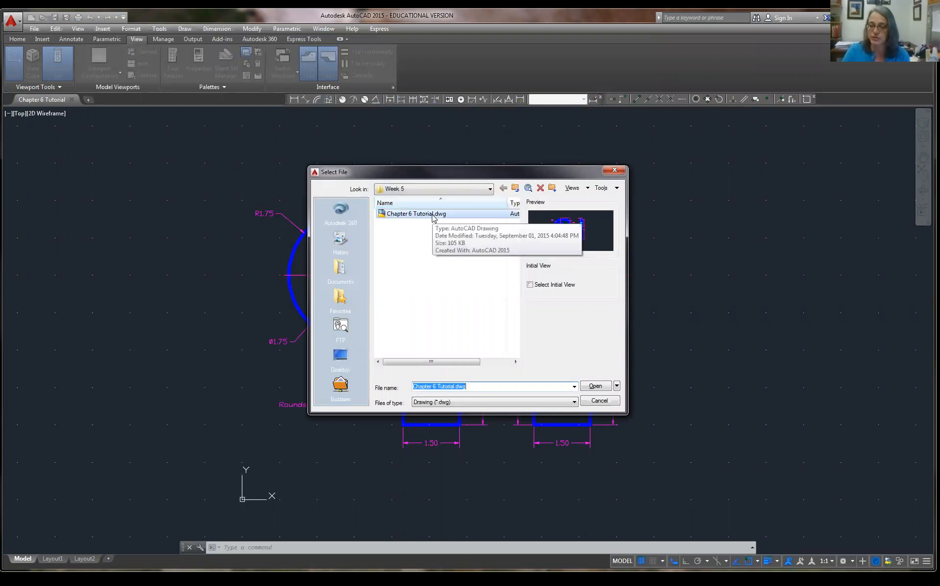
{"action": "left_click", "coordinate": [599, 400]}
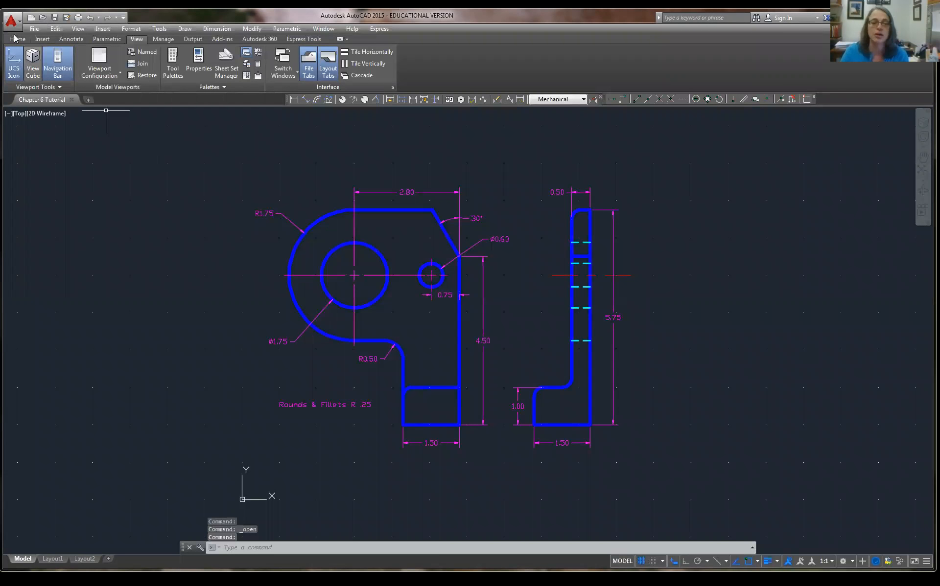
{"action": "left_click", "coordinate": [35, 30]}
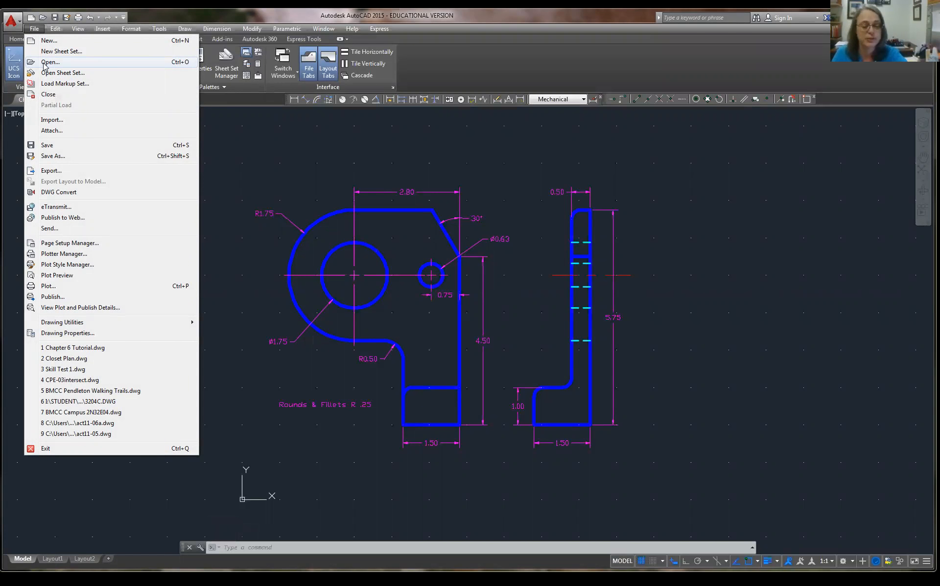
{"action": "left_click", "coordinate": [44, 62]}
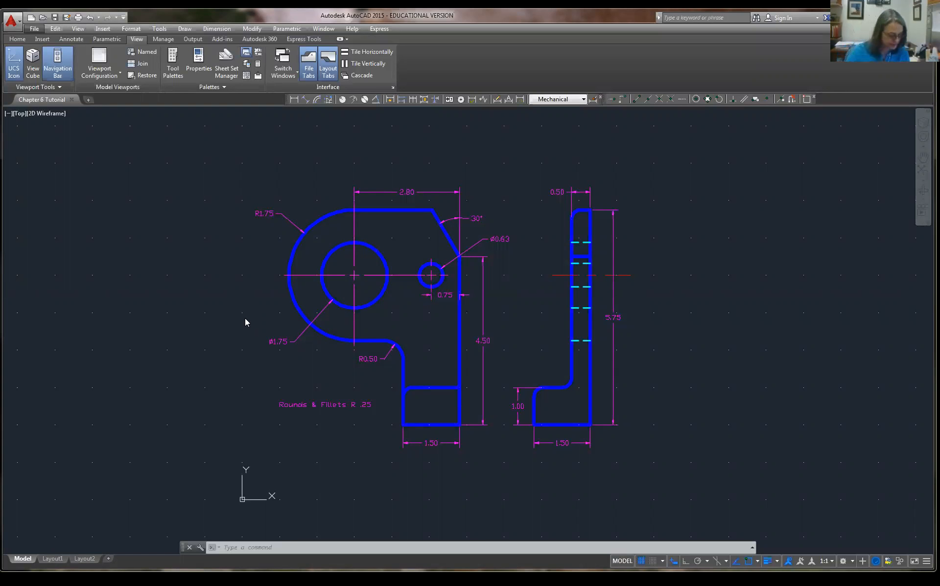
Confirm the Dimension toolbar is enabled under Tools > Toolbars > AutoCAD.
{"action": "left_click", "coordinate": [163, 29]}
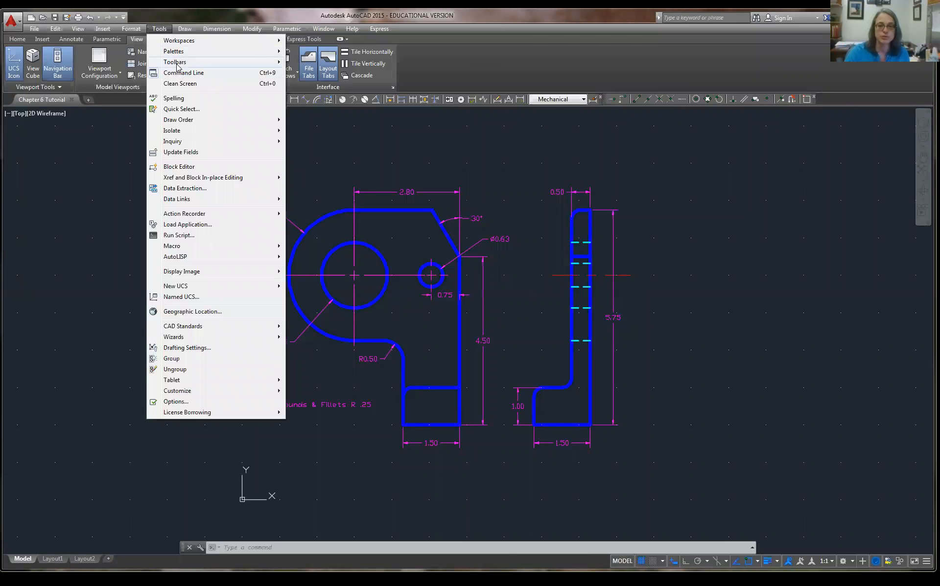
{"action": "mouse_move", "coordinate": [176, 63]}
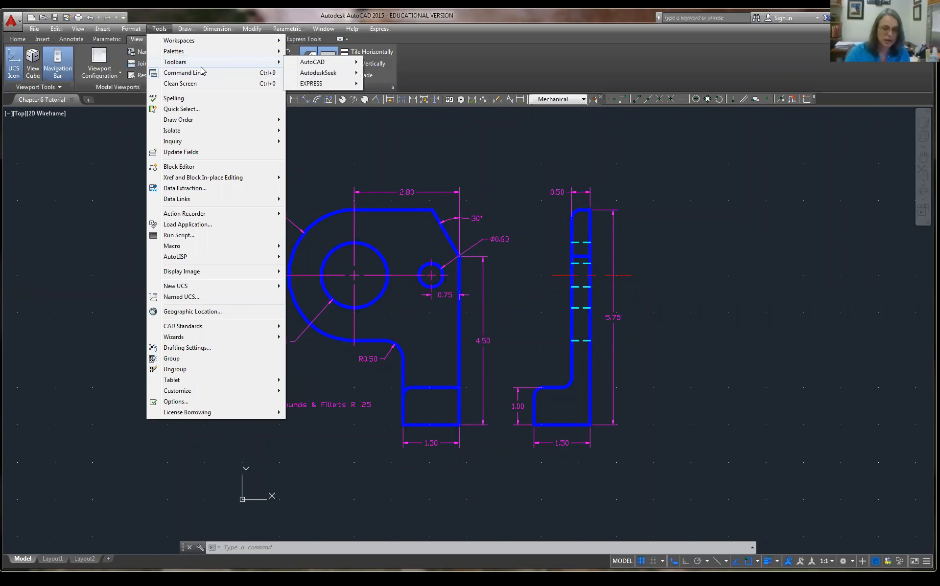
{"action": "mouse_move", "coordinate": [305, 67]}
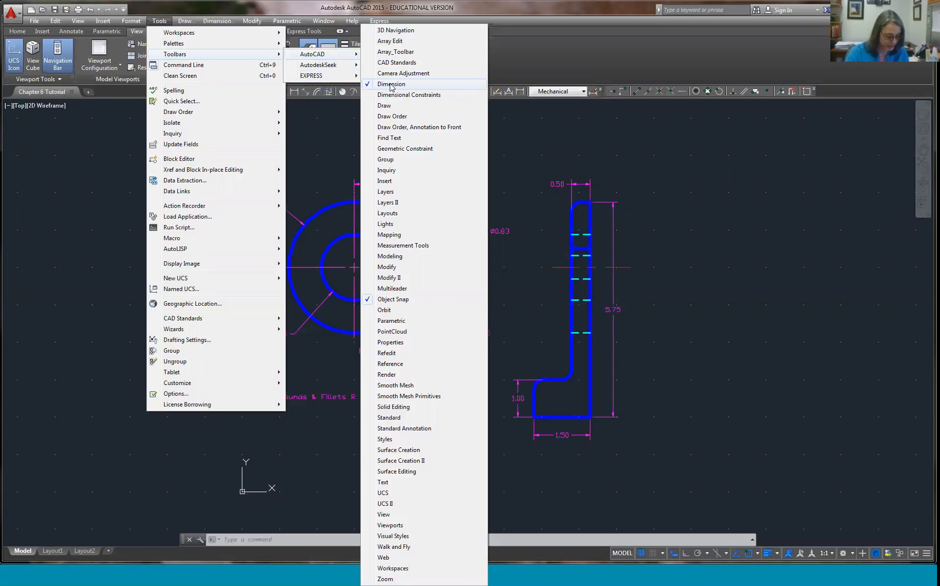
{"action": "left_click", "coordinate": [527, 59]}
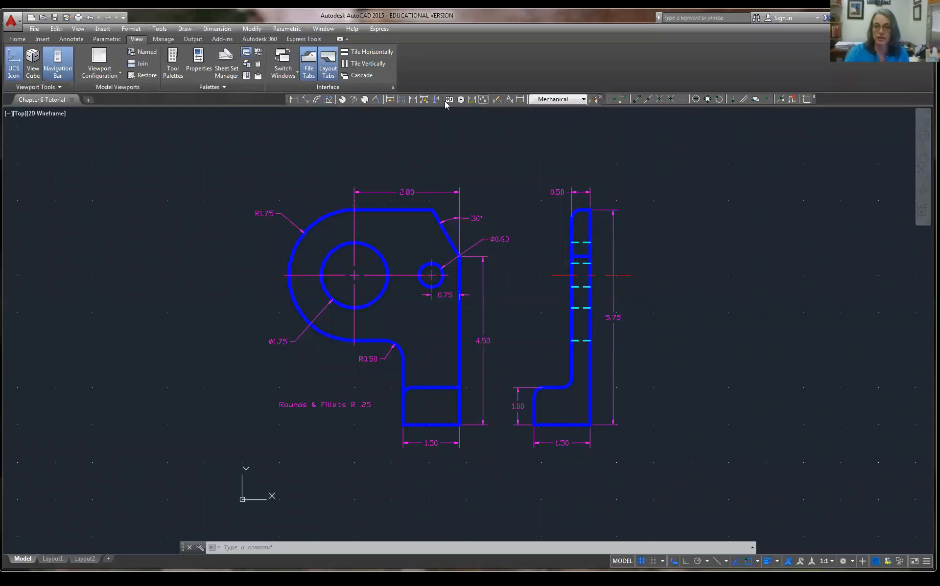
Move the Dimension toolbar left and redock the Object Snap toolbar beside it.
{"action": "left_click_drag", "start_coordinate": [287, 102], "coordinate": [121, 104]}
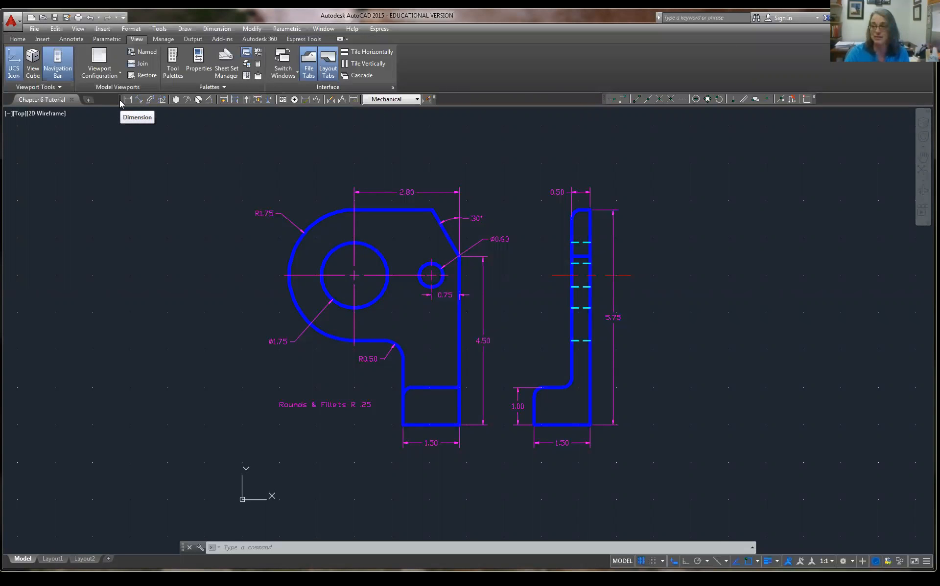
{"action": "left_click_drag", "start_coordinate": [606, 101], "coordinate": [464, 100]}
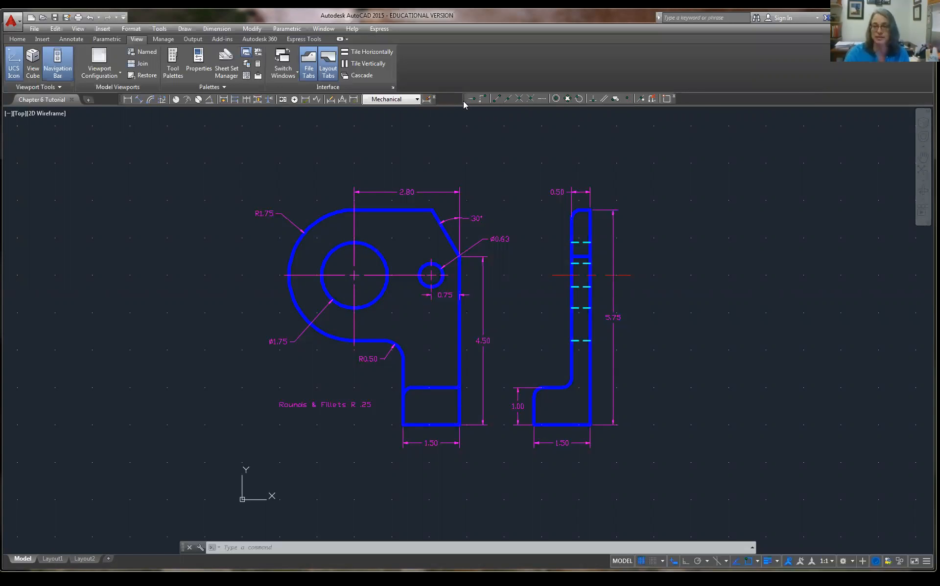
{"action": "left_click_drag", "start_coordinate": [536, 160], "coordinate": [537, 159]}
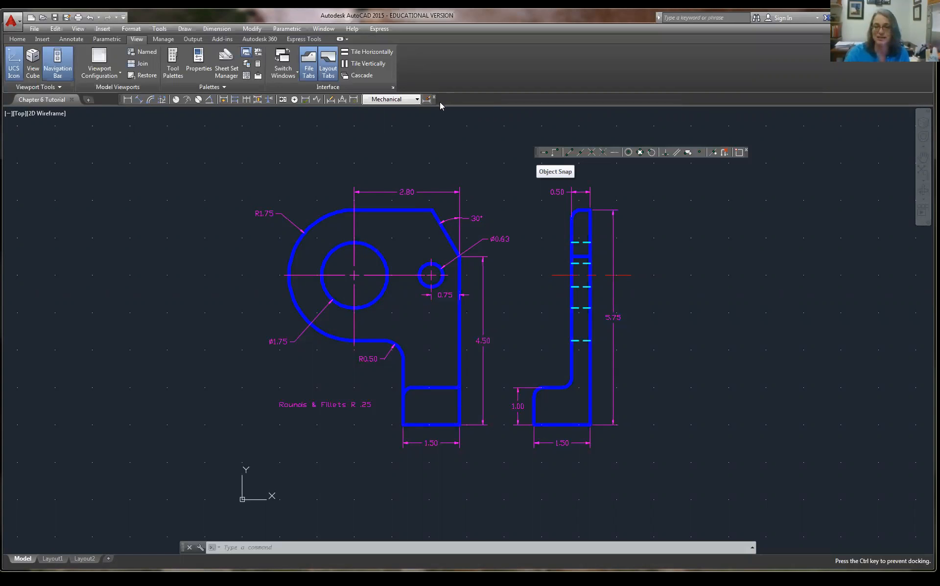
{"action": "left_click_drag", "start_coordinate": [440, 106], "coordinate": [439, 105]}
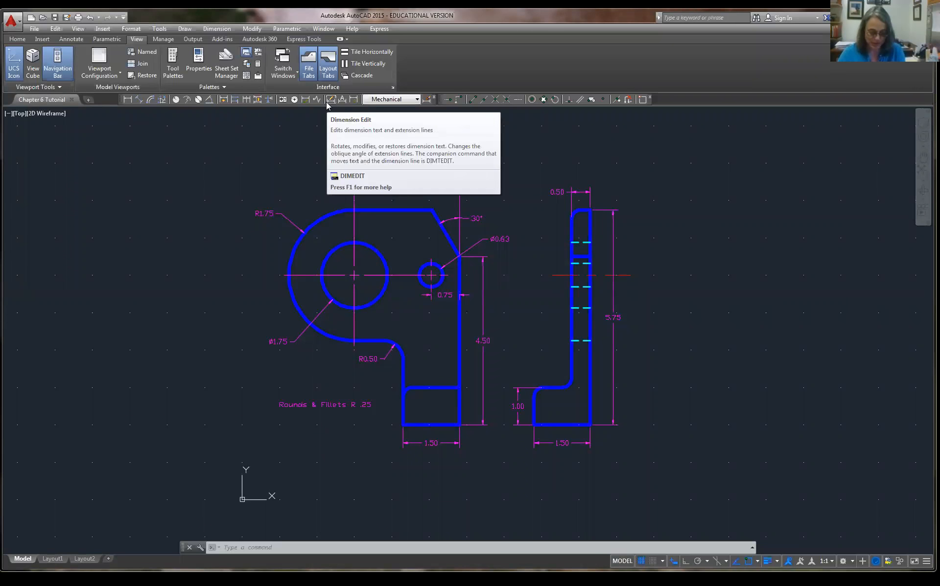
{"action": "left_click", "coordinate": [416, 100]}
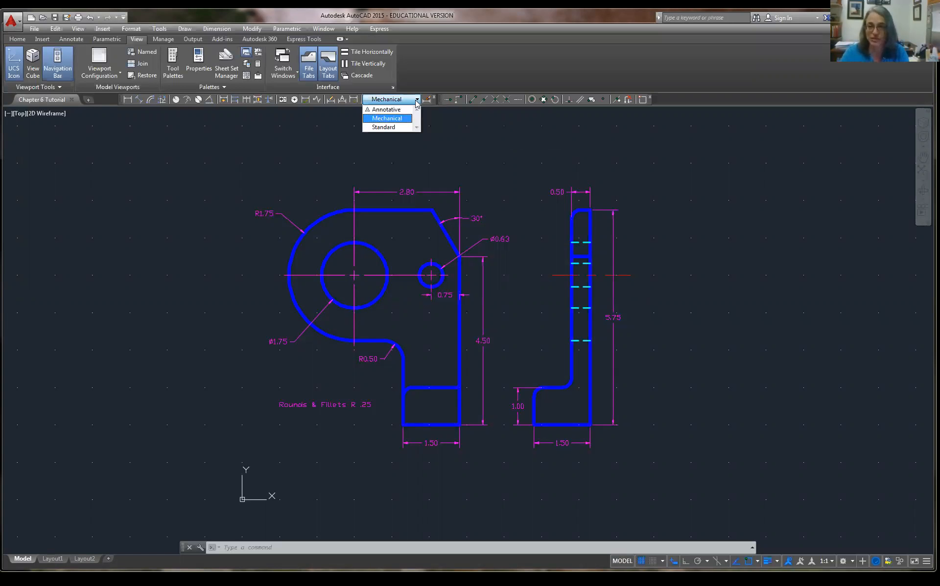
{"action": "left_click", "coordinate": [406, 117]}
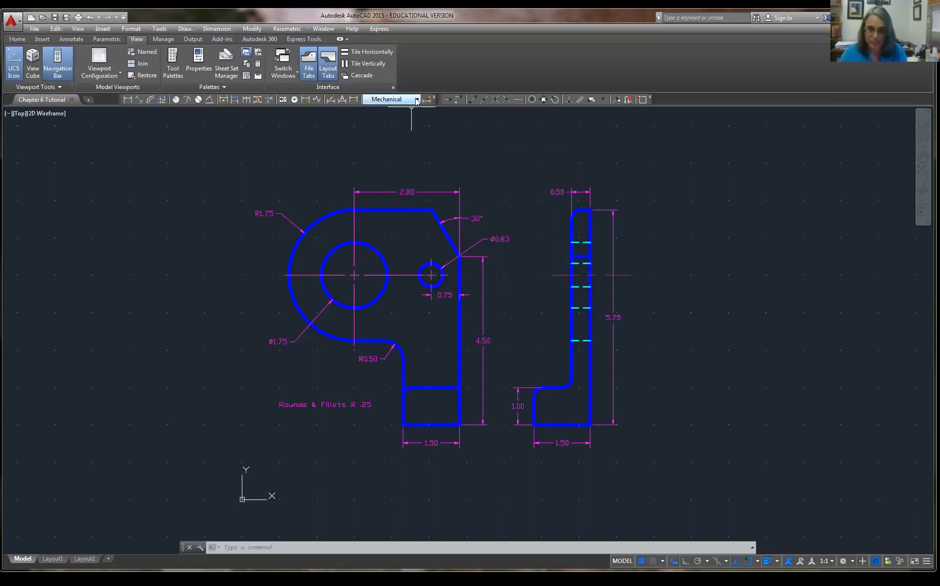
{"action": "left_click", "coordinate": [417, 100]}
{"action": "left_click", "coordinate": [427, 77]}
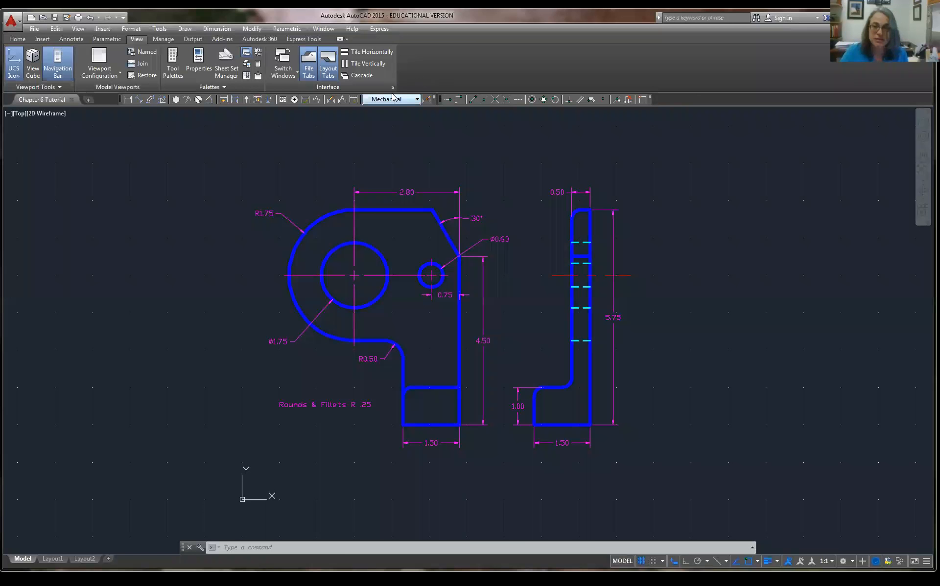
{"action": "left_click", "coordinate": [331, 99]}
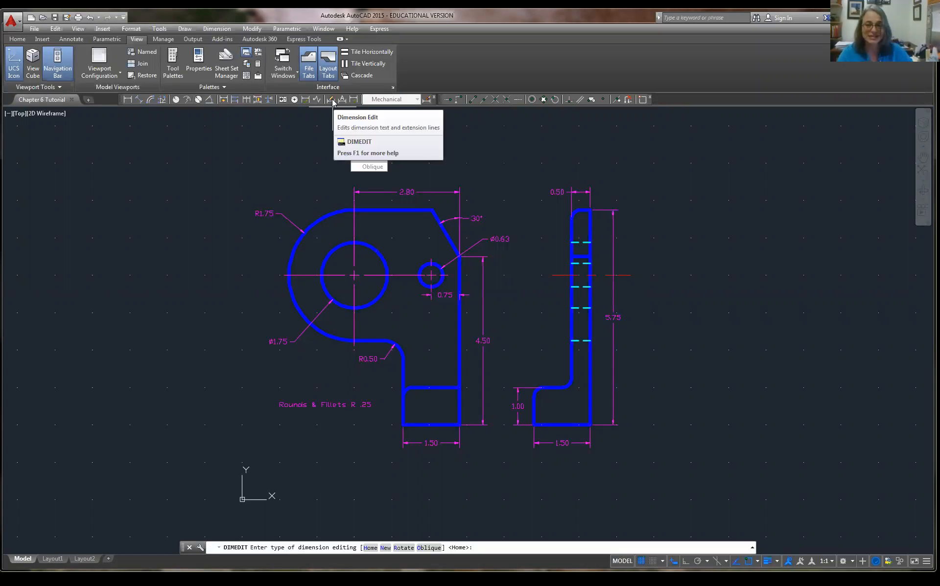
{"action": "key", "text": "Escape"}
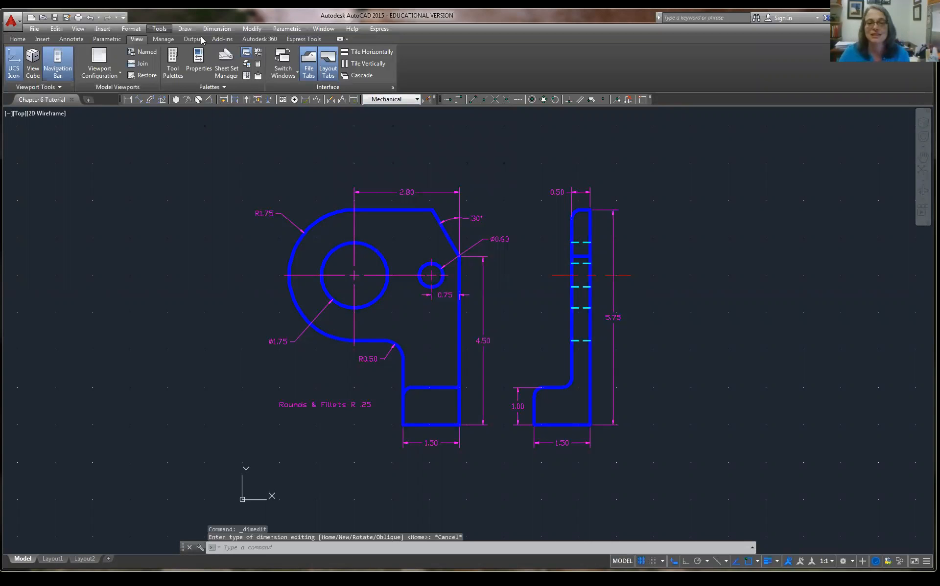
{"action": "left_click", "coordinate": [158, 29]}
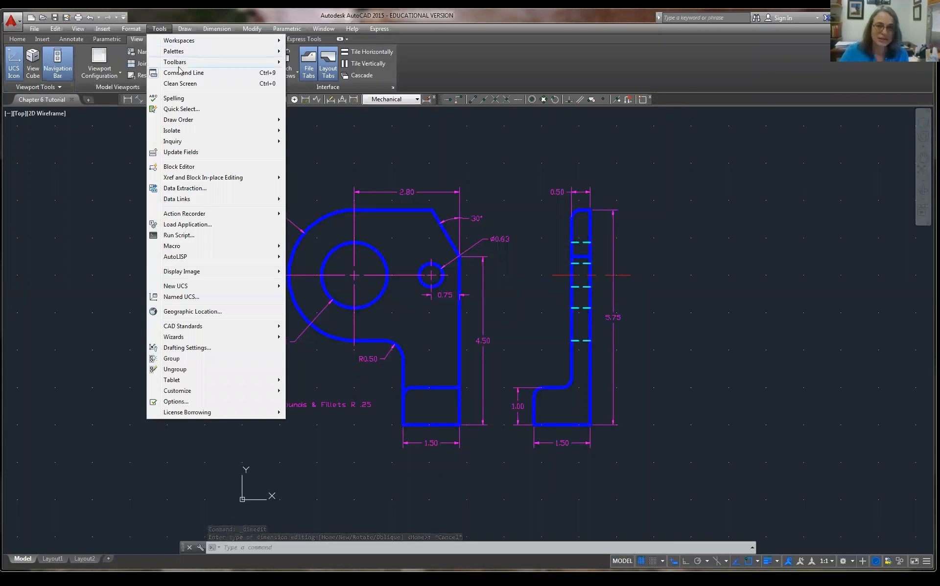
{"action": "mouse_move", "coordinate": [189, 67]}
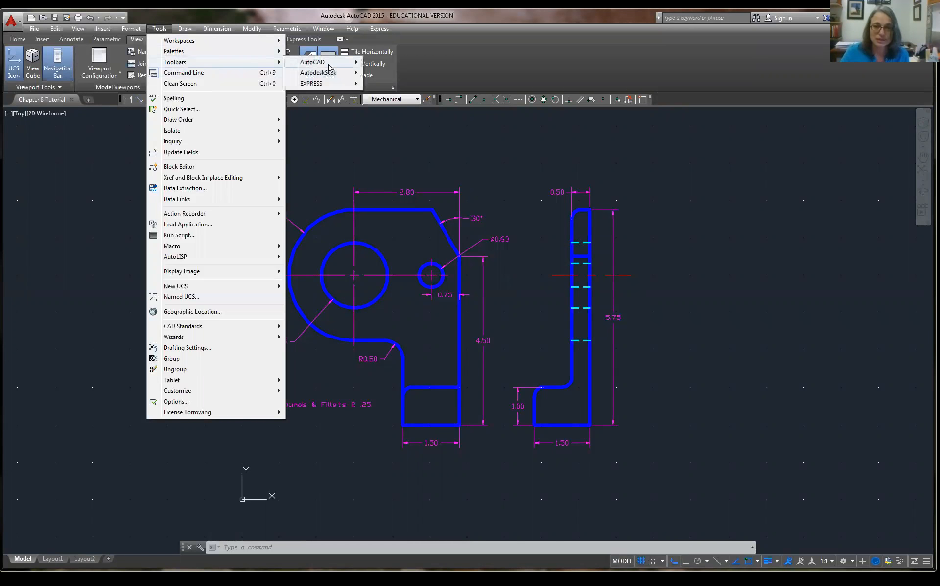
{"action": "mouse_move", "coordinate": [329, 63]}
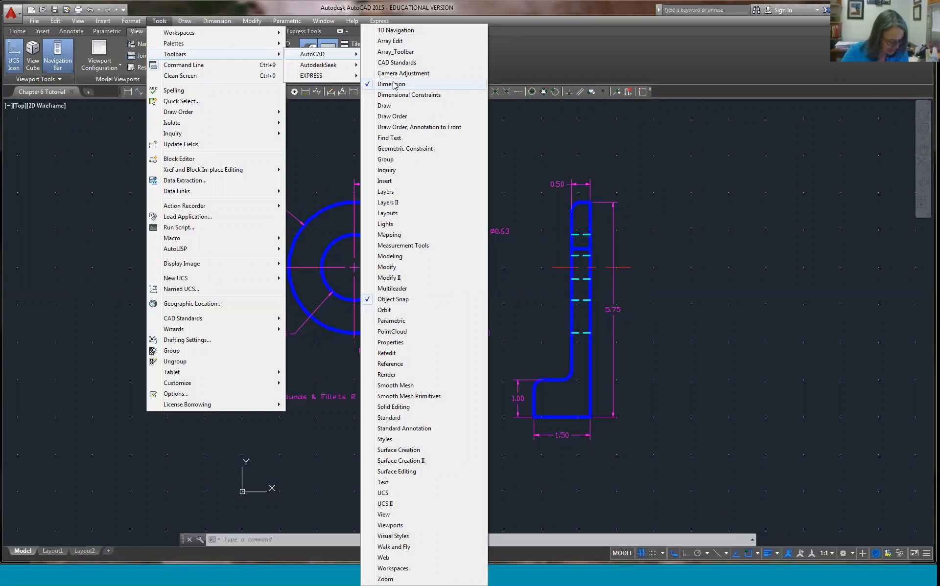
{"action": "left_click", "coordinate": [560, 58]}
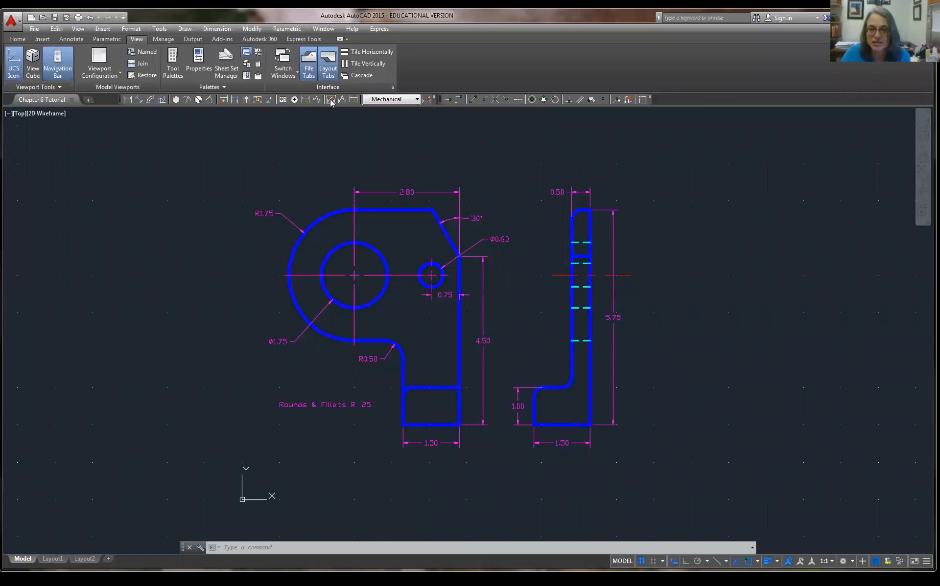
{"action": "left_click", "coordinate": [428, 102]}
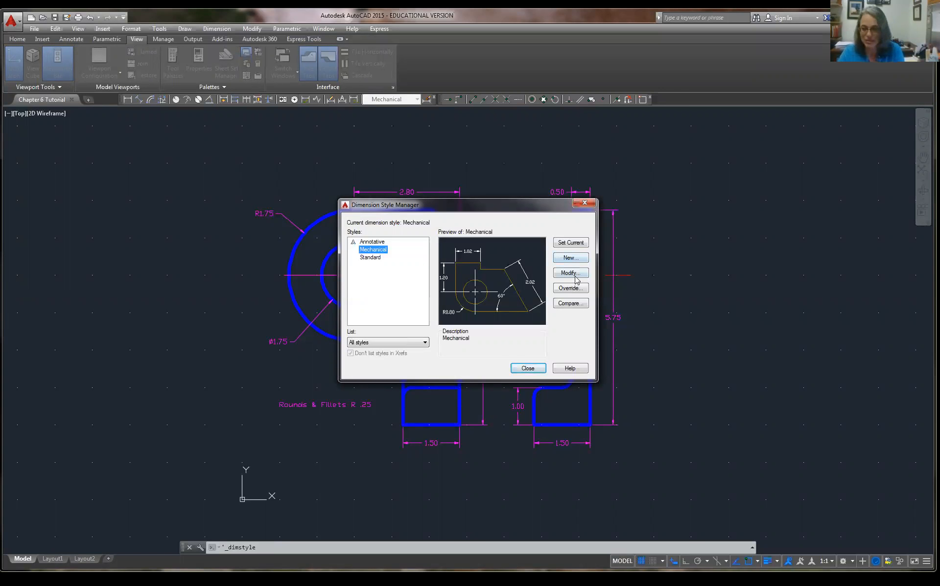
Open the Mechanical dimension style for modification and show its Tolerances settings.
{"action": "left_click", "coordinate": [575, 276]}
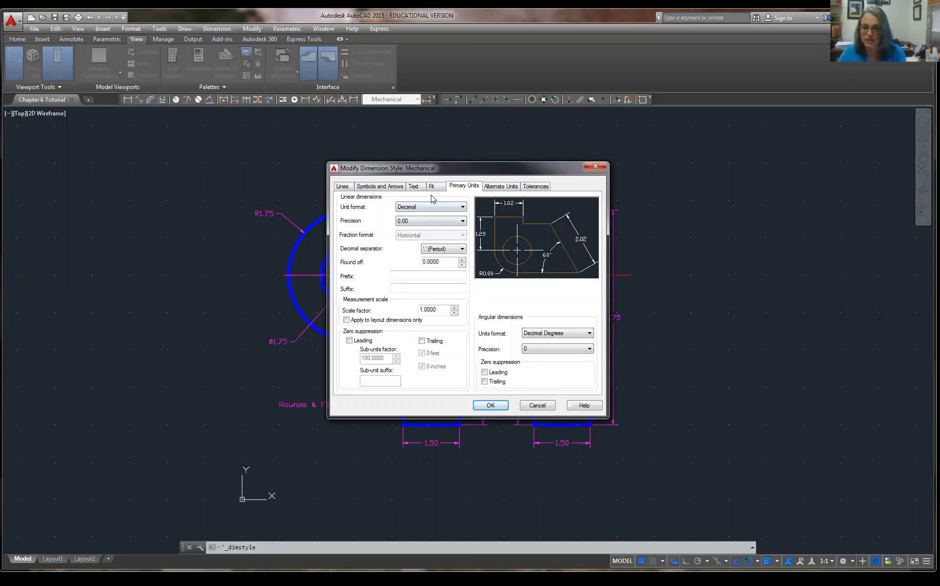
{"action": "left_click", "coordinate": [541, 190]}
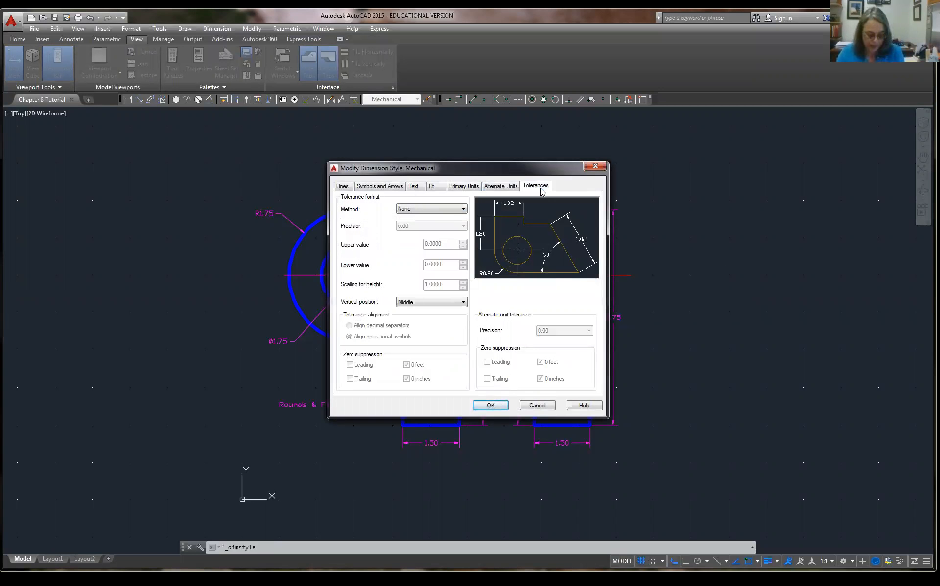
Preview the Limits, Symmetrical and Deviation tolerance methods, keeping tolerance precision at 0.00.
{"action": "left_click", "coordinate": [459, 212]}
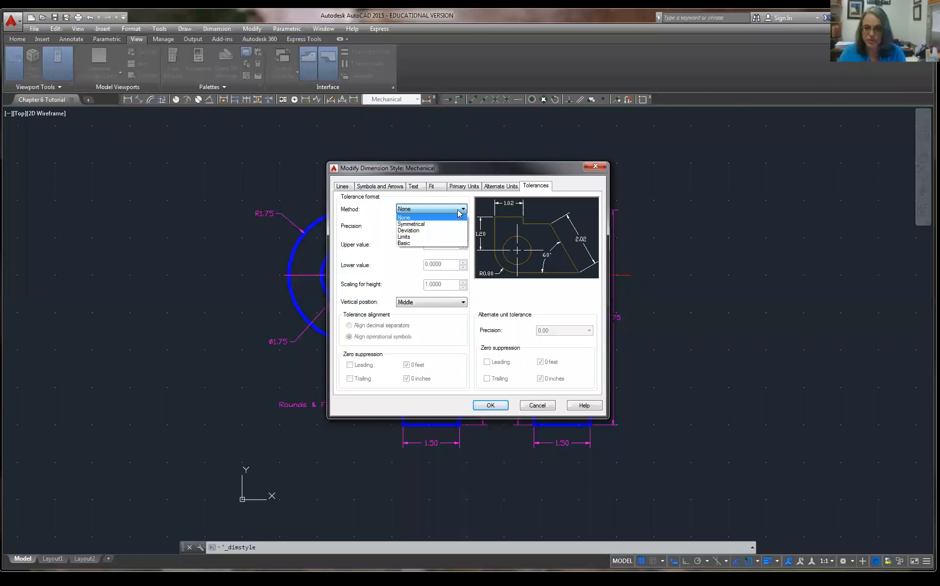
{"action": "left_click", "coordinate": [437, 236]}
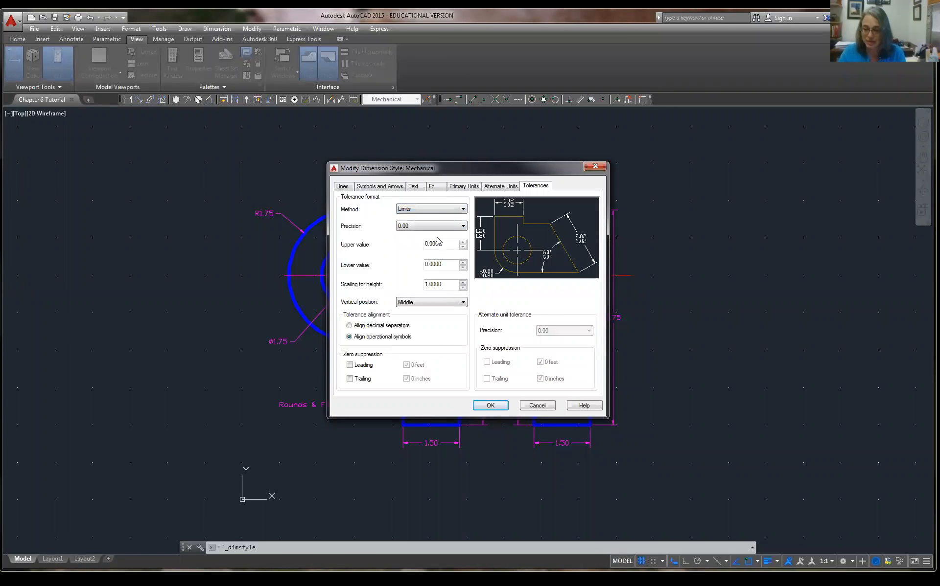
{"action": "left_click", "coordinate": [447, 212]}
{"action": "left_click", "coordinate": [437, 224]}
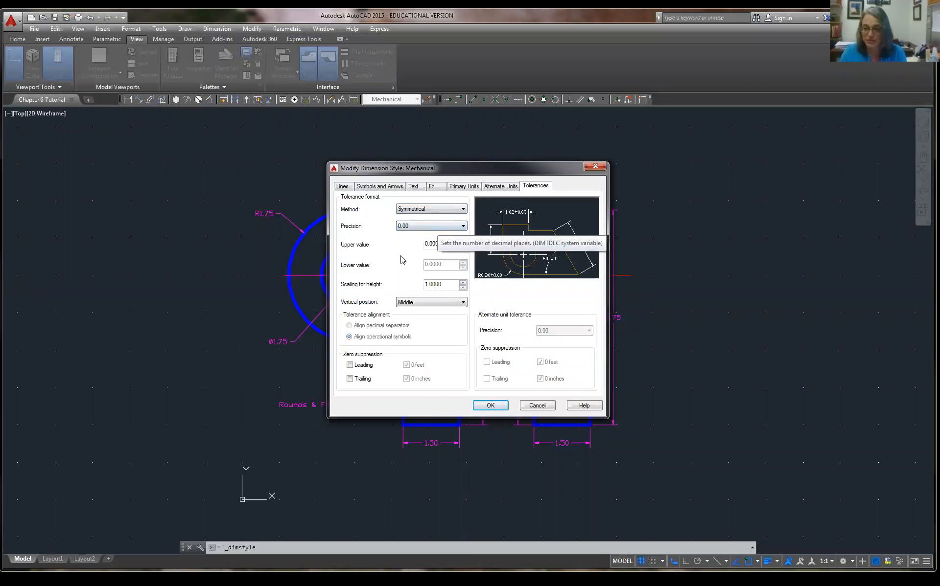
{"action": "left_click", "coordinate": [427, 227]}
{"action": "left_click", "coordinate": [439, 210]}
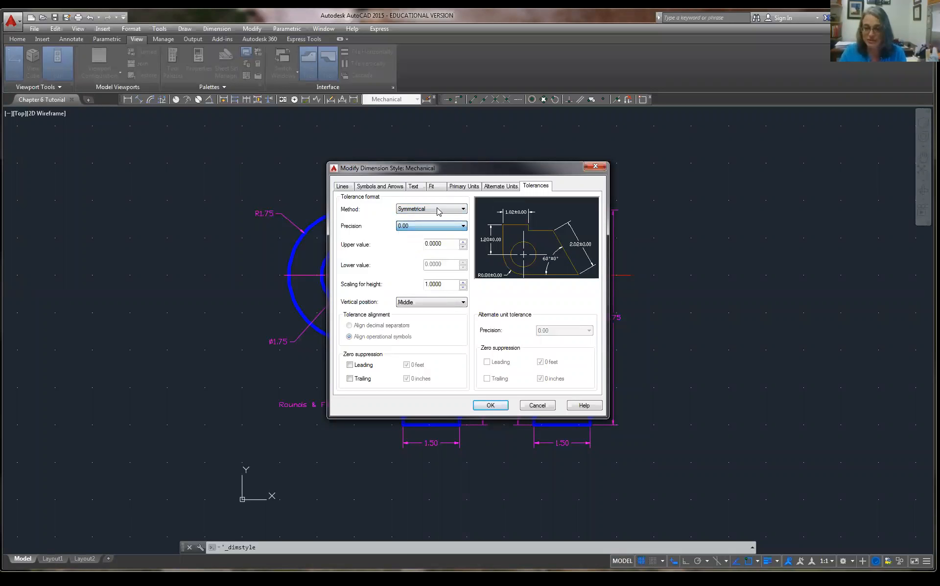
{"action": "left_click", "coordinate": [439, 210]}
{"action": "left_click", "coordinate": [432, 231]}
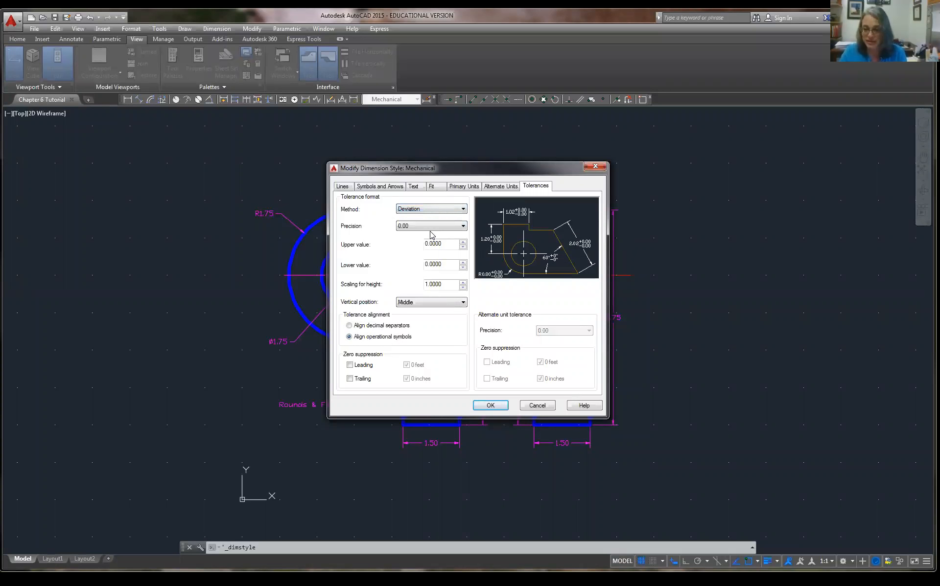
Try Limits and Basic, then set the tolerance method back to Limits.
{"action": "left_click", "coordinate": [449, 211]}
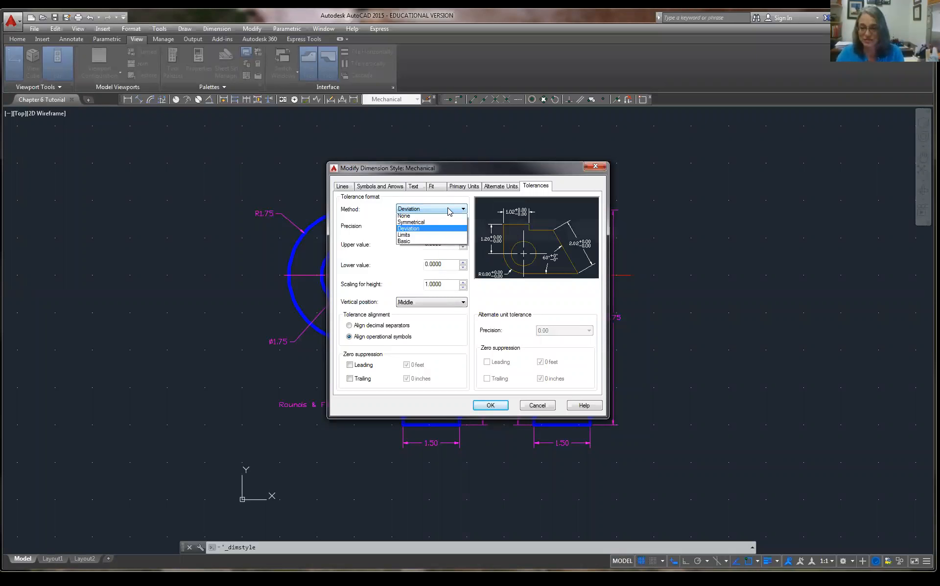
{"action": "left_click", "coordinate": [435, 237]}
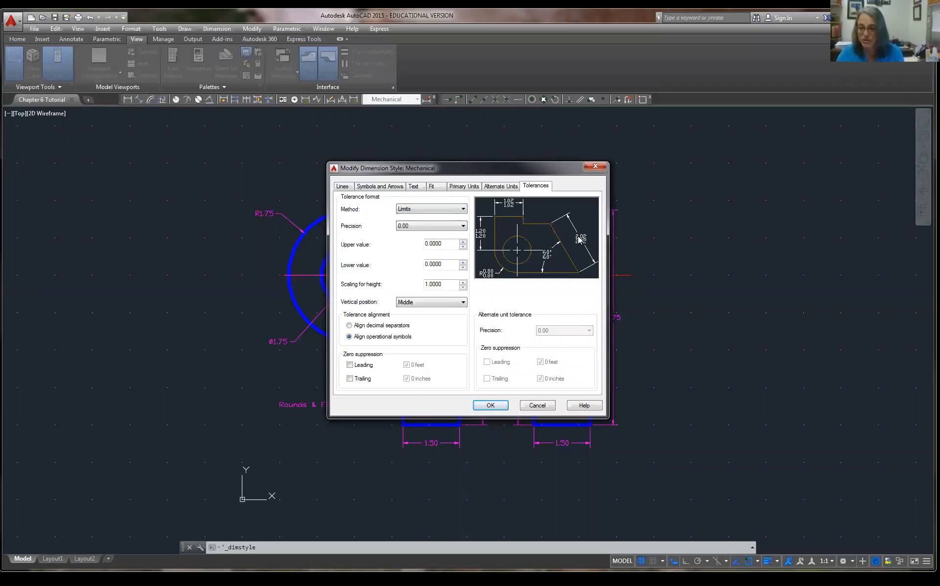
{"action": "left_click", "coordinate": [434, 210]}
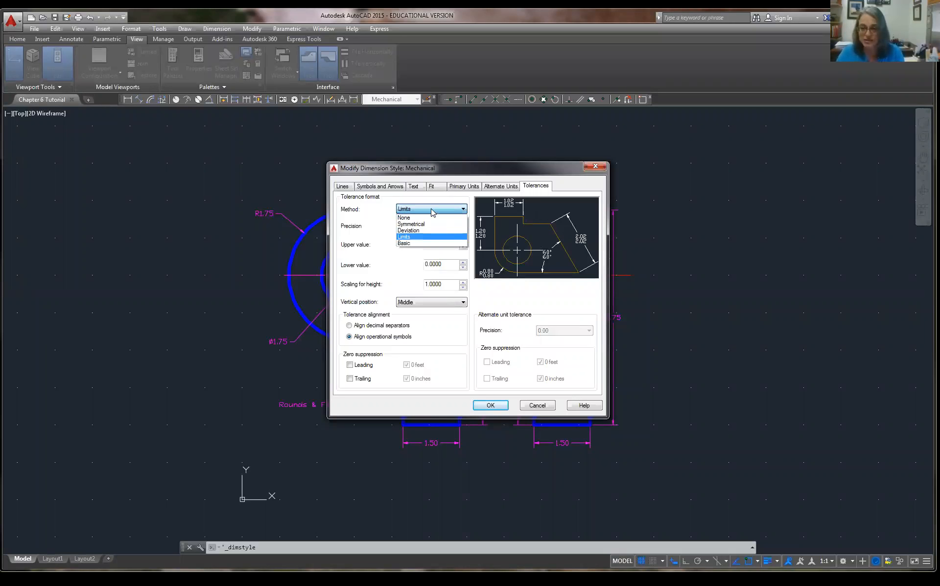
{"action": "left_click", "coordinate": [427, 243]}
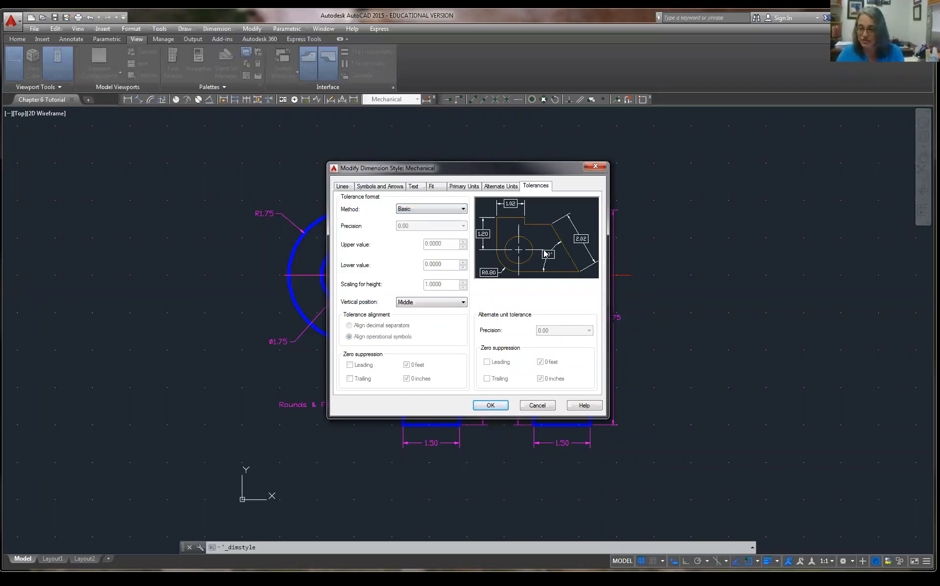
{"action": "left_click", "coordinate": [435, 209]}
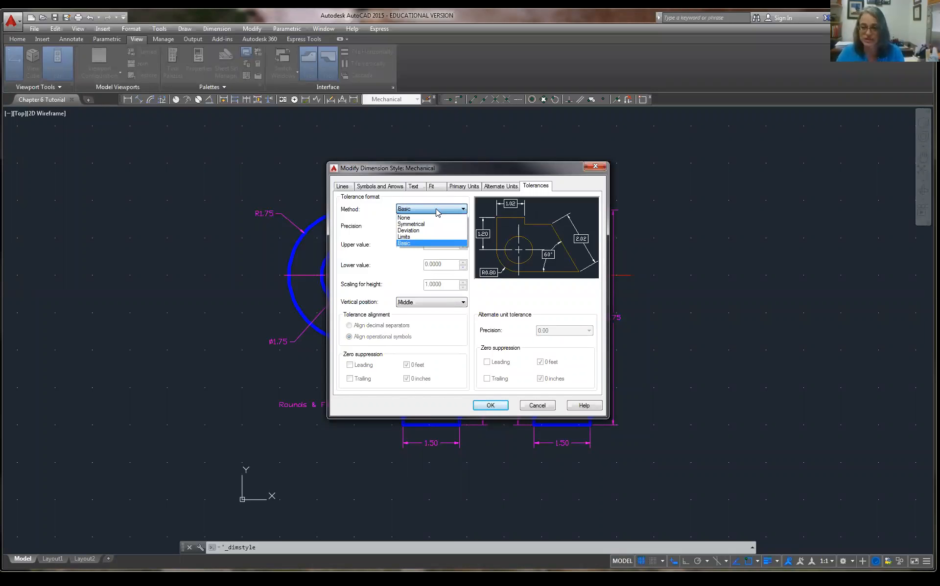
{"action": "left_click", "coordinate": [430, 237]}
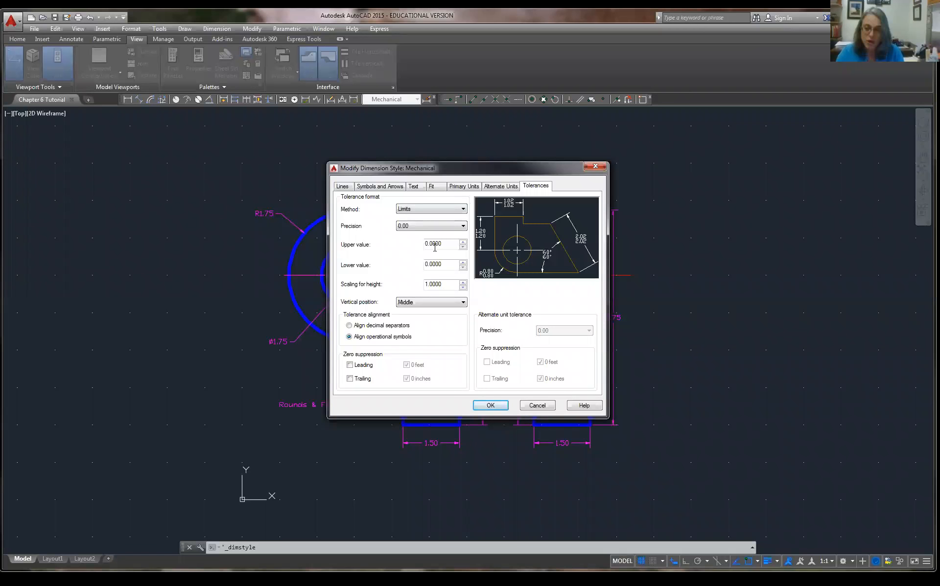
Set tolerance precision 0.000, upper value .0050 and lower value .003, then save the Mechanical style.
{"action": "left_click", "coordinate": [431, 225]}
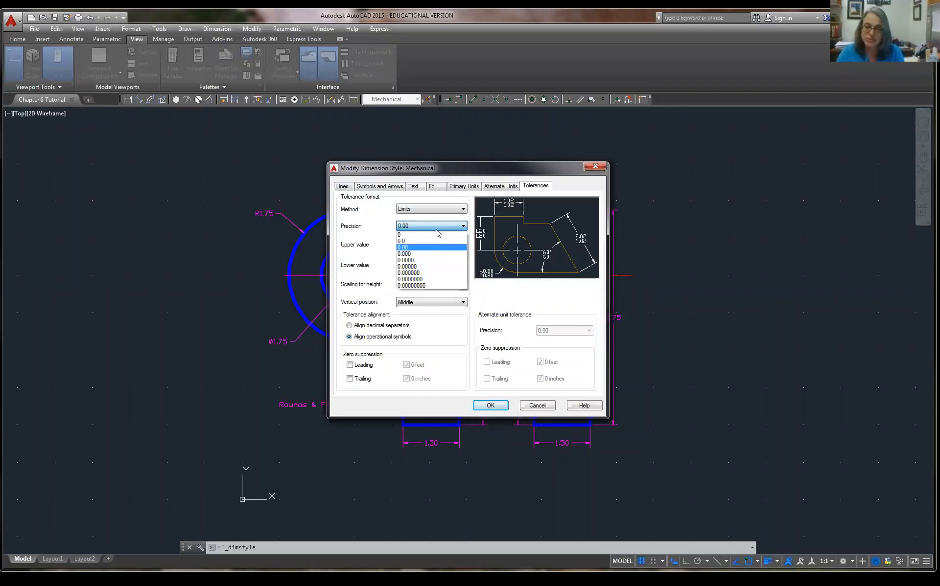
{"action": "left_click", "coordinate": [428, 254]}
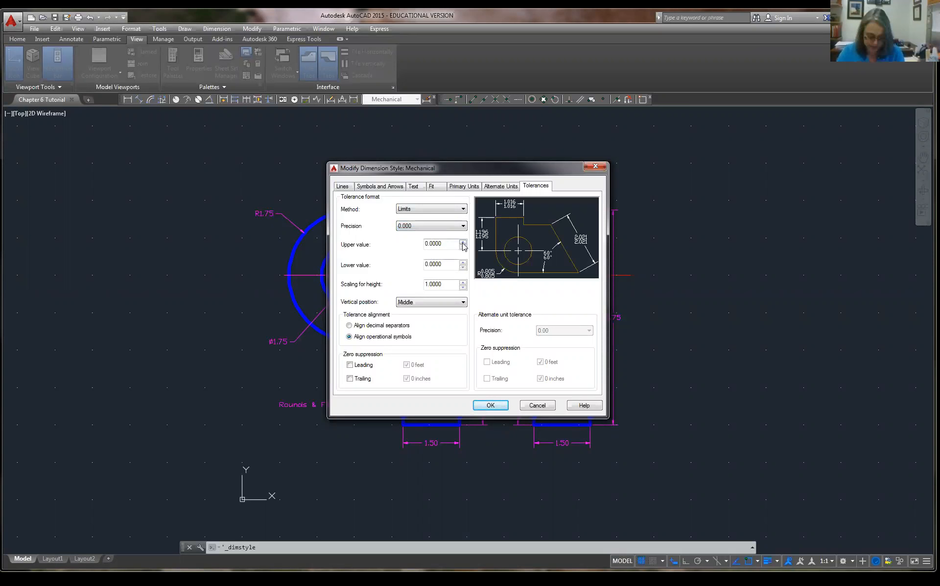
{"action": "left_click", "coordinate": [442, 245]}
{"action": "left_click_drag", "start_coordinate": [441, 244], "coordinate": [417, 246]}
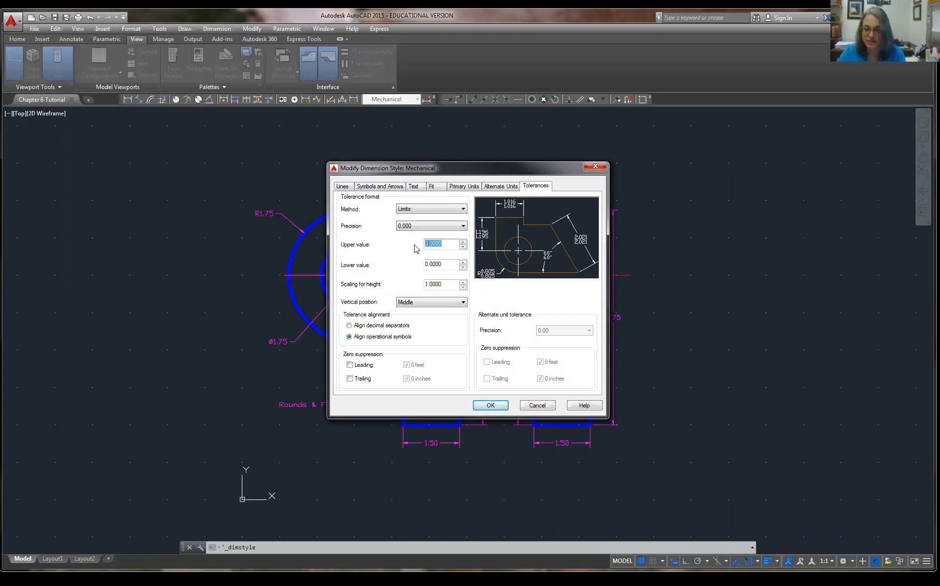
{"action": "type", "text": ".0050"}
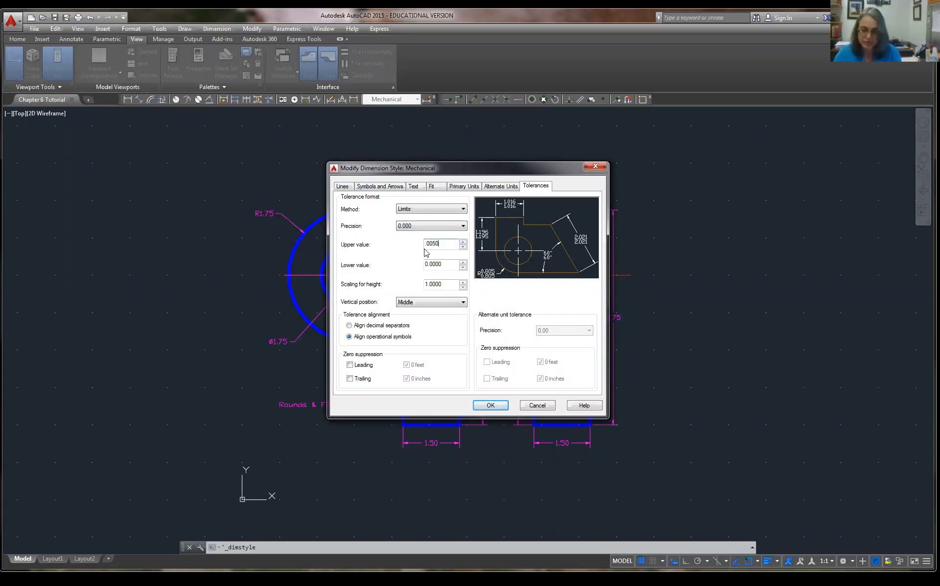
{"action": "left_click", "coordinate": [450, 266]}
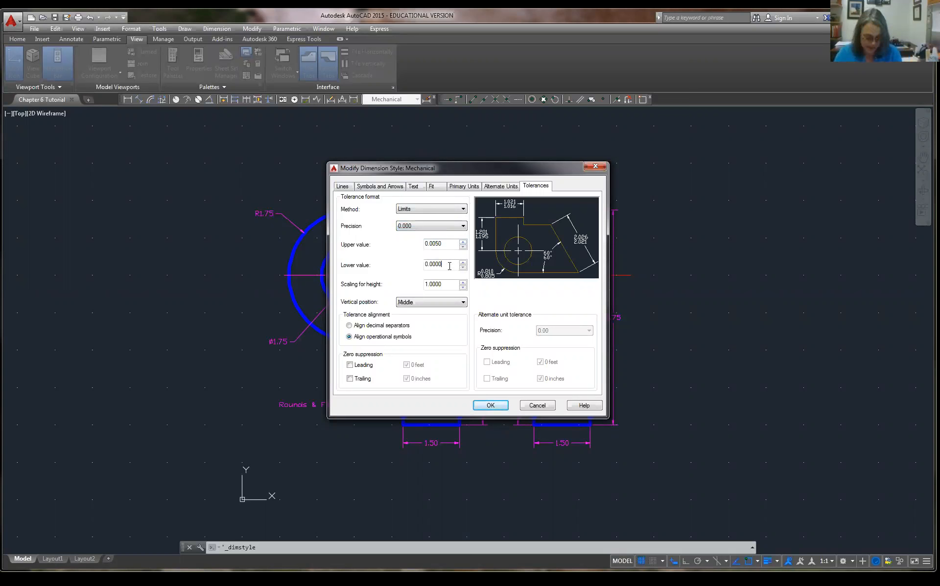
{"action": "left_click_drag", "start_coordinate": [449, 266], "coordinate": [417, 266]}
{"action": "type", "text": ".00"}
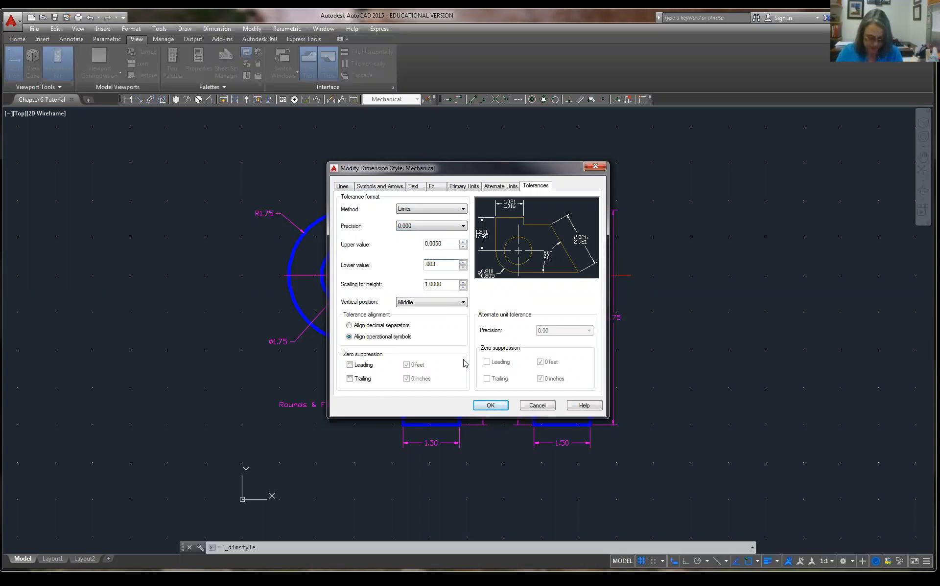
{"action": "left_click", "coordinate": [490, 406]}
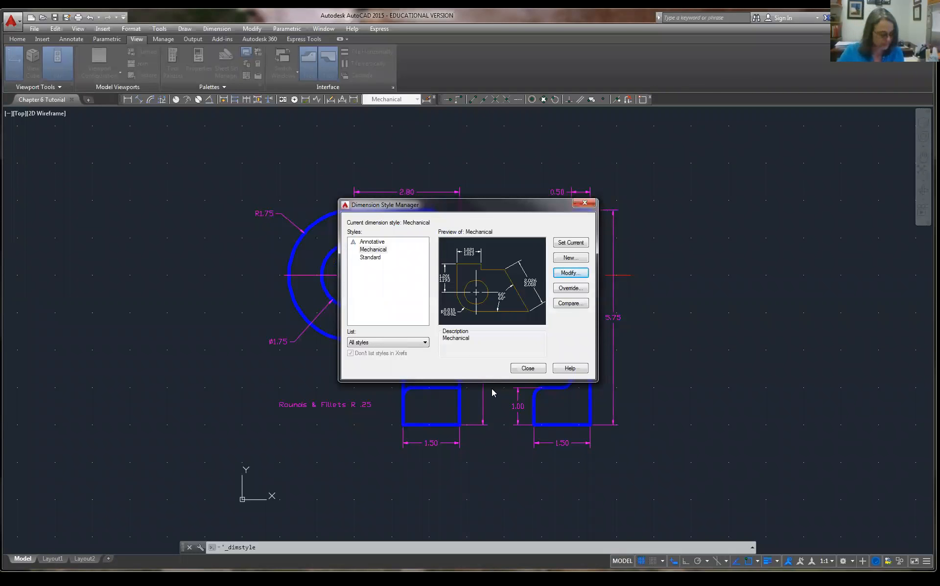
{"action": "left_click", "coordinate": [520, 370]}
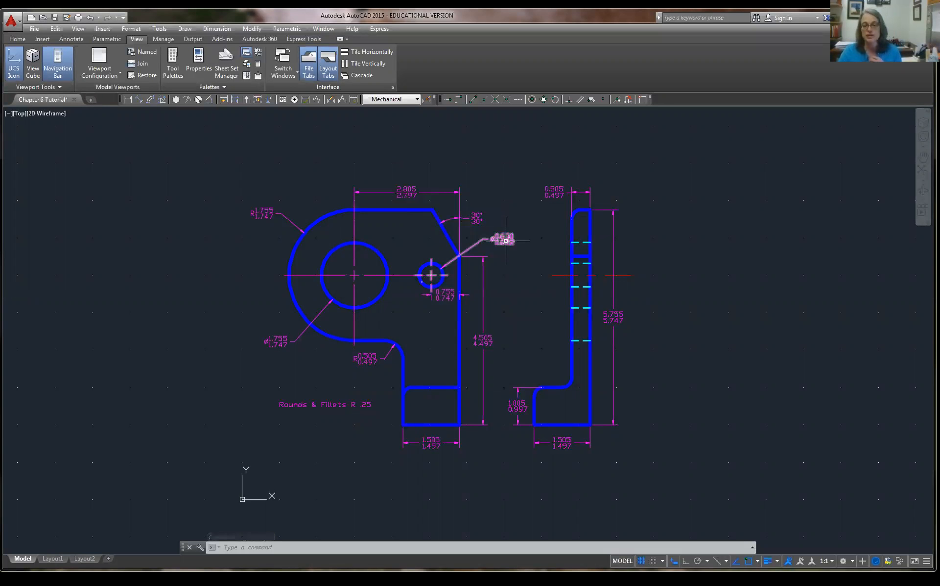
Reposition the 30° angular dimension text with its grip and finish the stretch.
{"action": "left_click", "coordinate": [474, 215]}
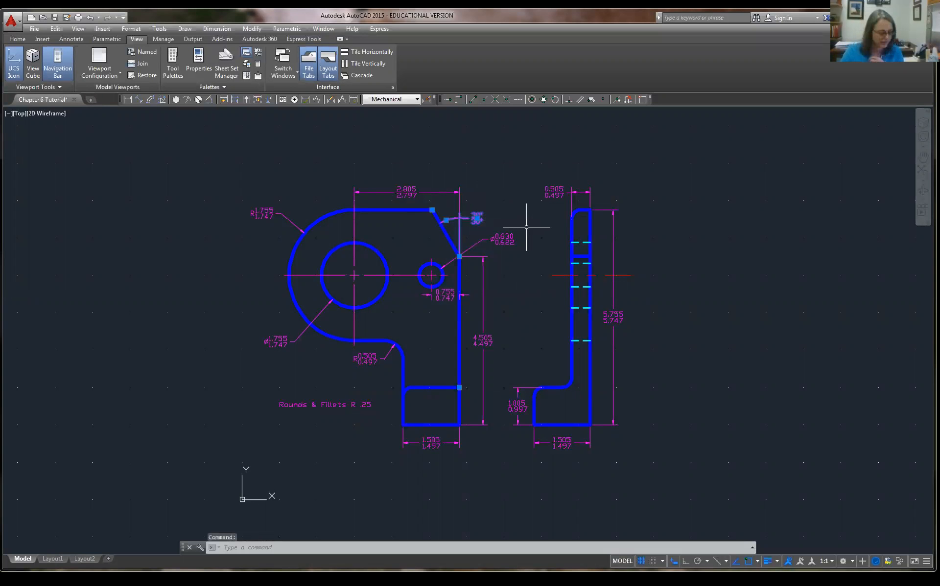
{"action": "left_click", "coordinate": [735, 271]}
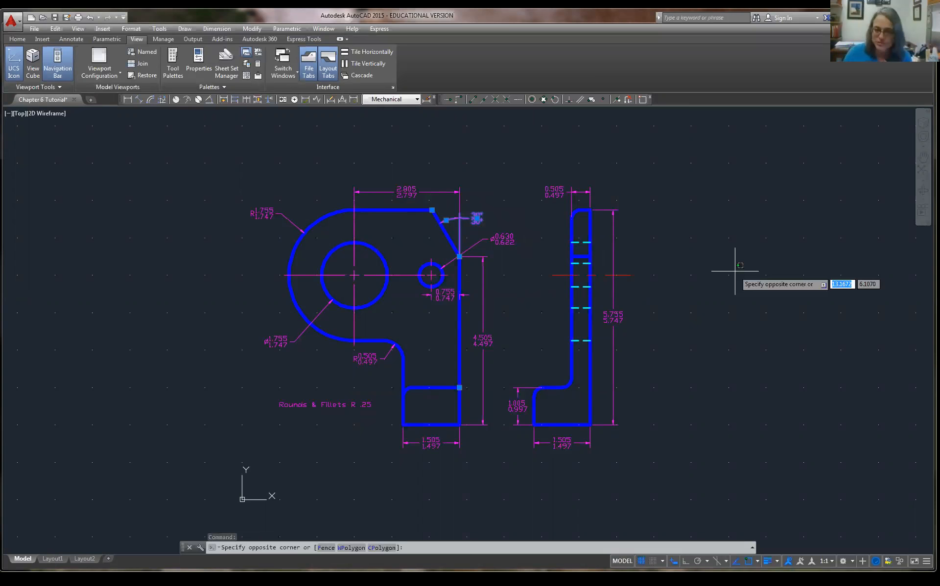
{"action": "key", "text": "Escape"}
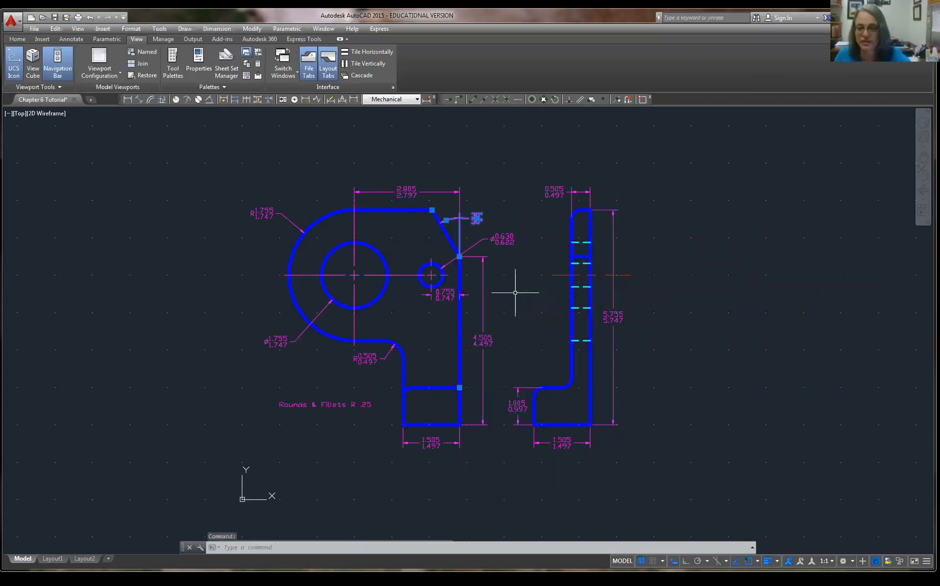
{"action": "left_click", "coordinate": [514, 268]}
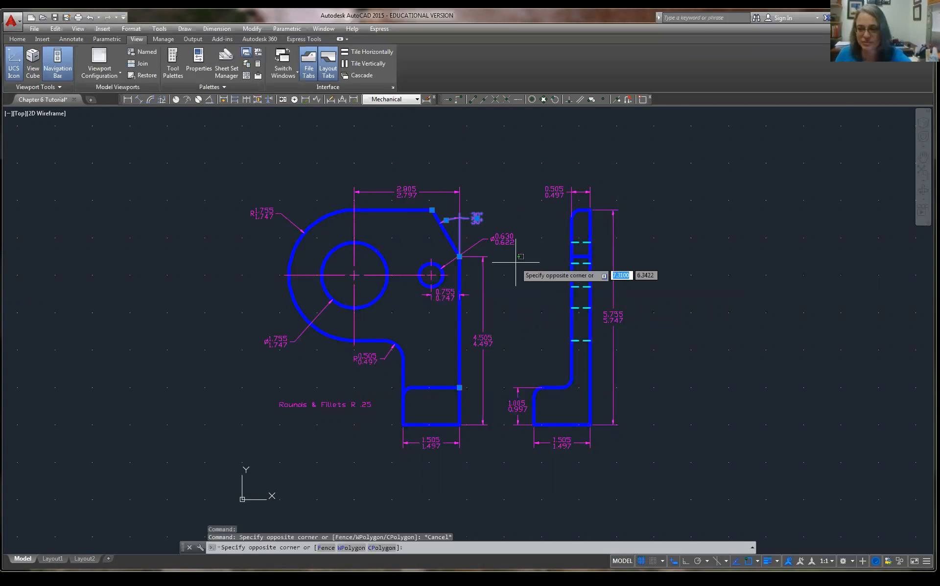
{"action": "key", "text": "Escape"}
{"action": "left_click", "coordinate": [477, 219]}
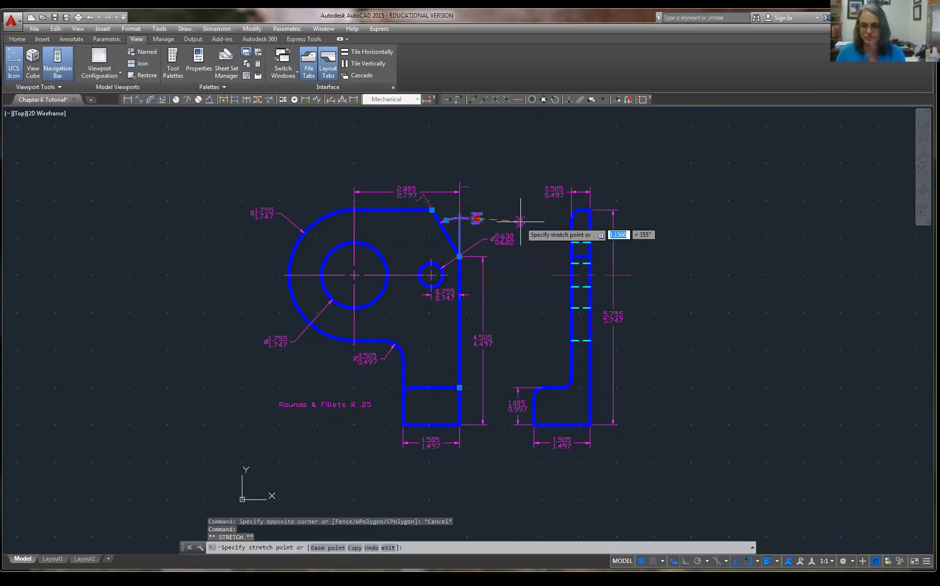
{"action": "left_click", "coordinate": [480, 202]}
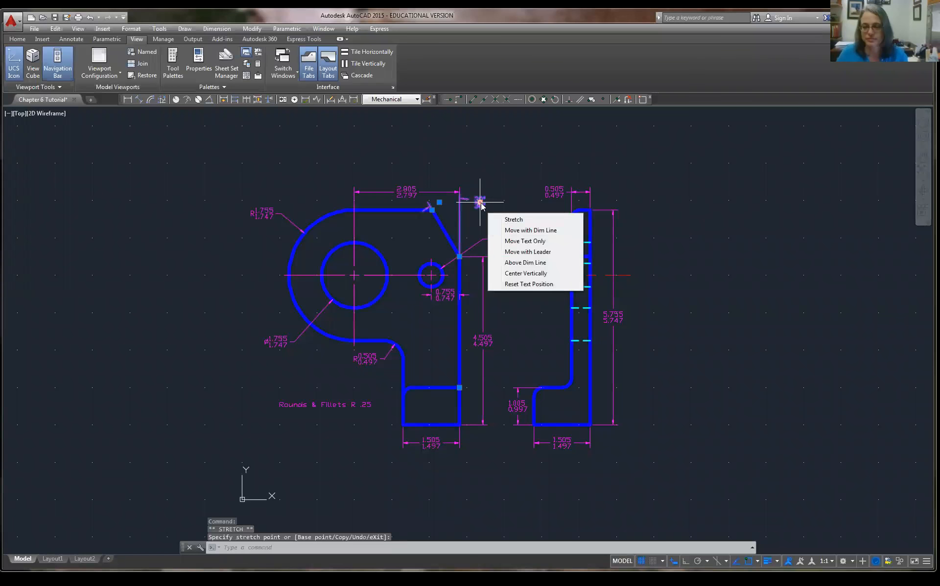
{"action": "left_click", "coordinate": [480, 202]}
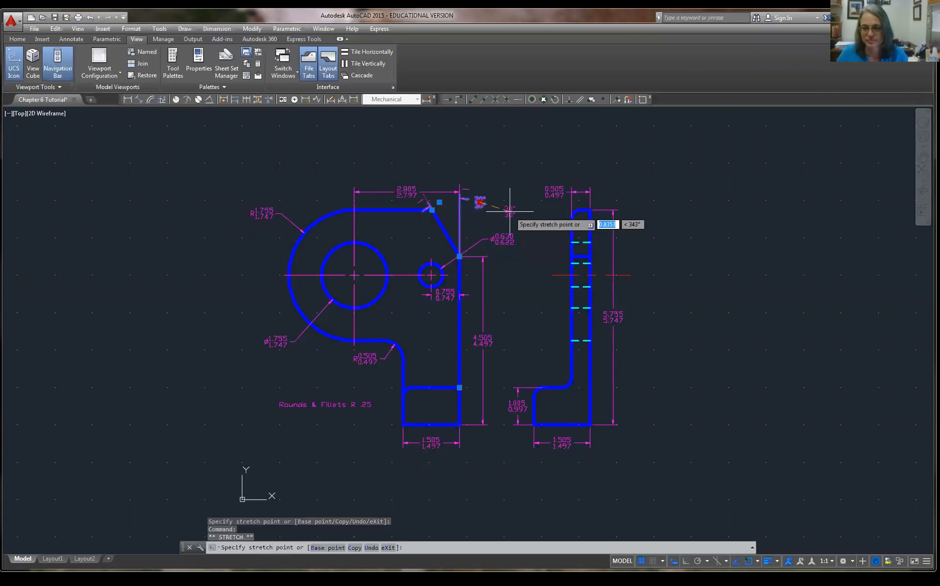
{"action": "left_click", "coordinate": [481, 217]}
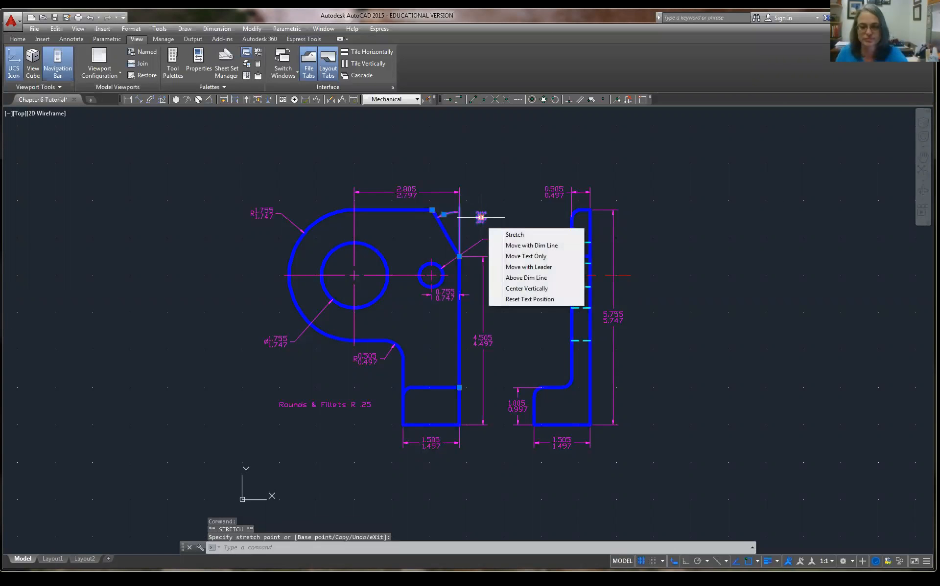
{"action": "key", "text": "Return"}
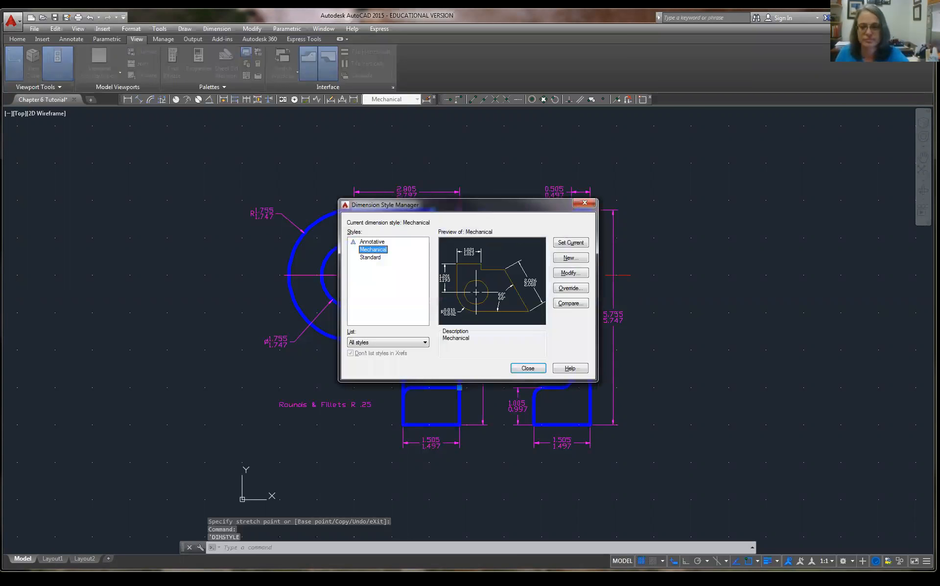
{"action": "key", "text": "Escape"}
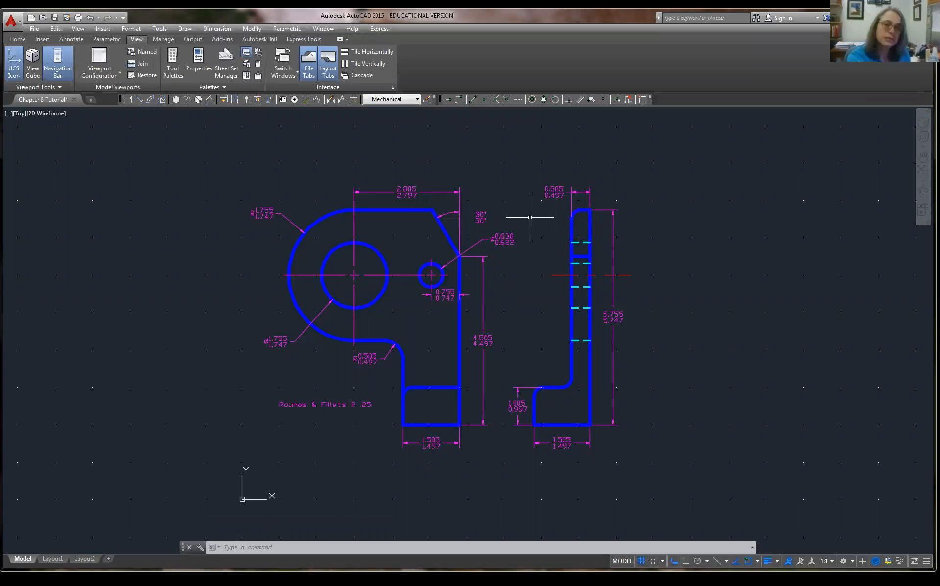
Undo twice, reverting the 30° text move and the limit tolerance settings.
{"action": "left_click", "coordinate": [93, 18]}
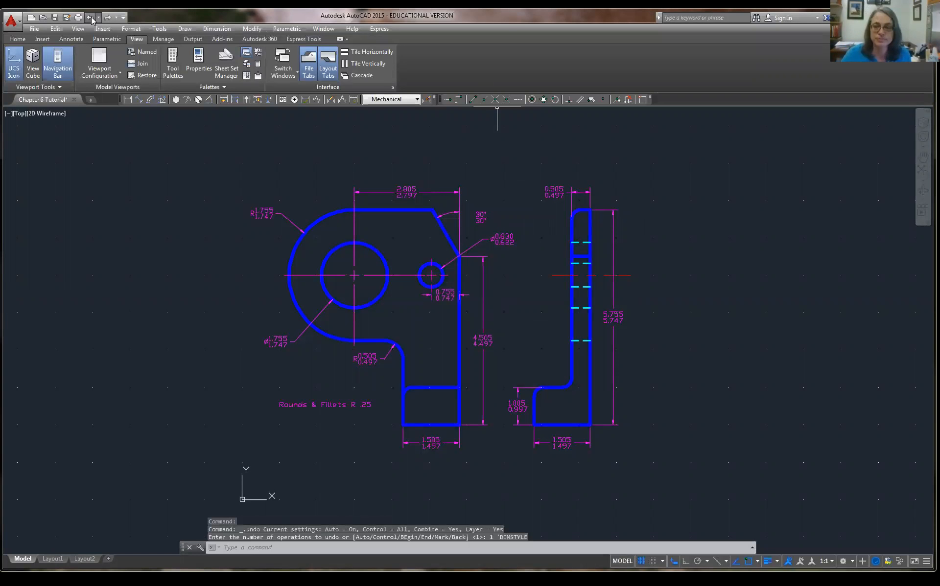
{"action": "left_click", "coordinate": [92, 18]}
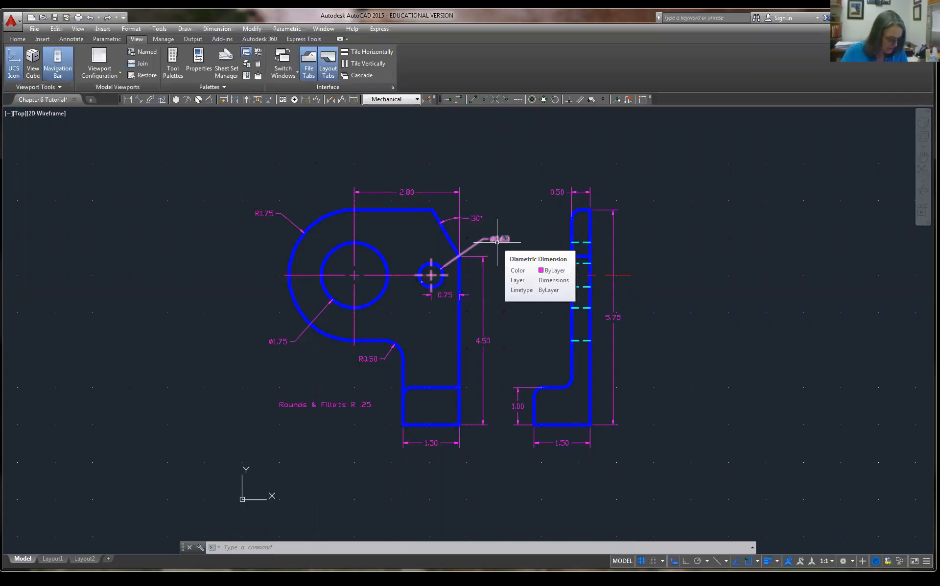
Change the Mechanical style's primary-unit linear precision to 0.000 and save it.
{"action": "left_click", "coordinate": [427, 100]}
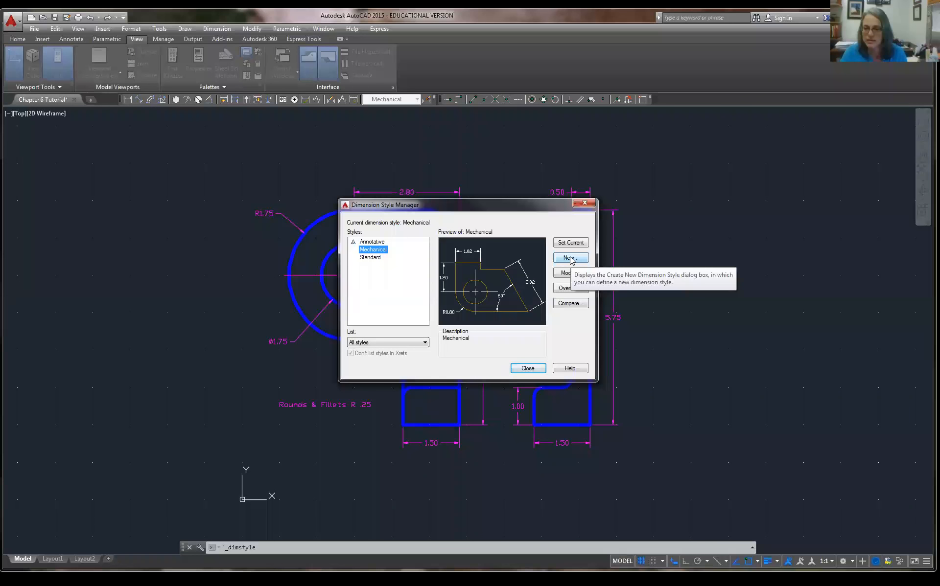
{"action": "left_click", "coordinate": [567, 273]}
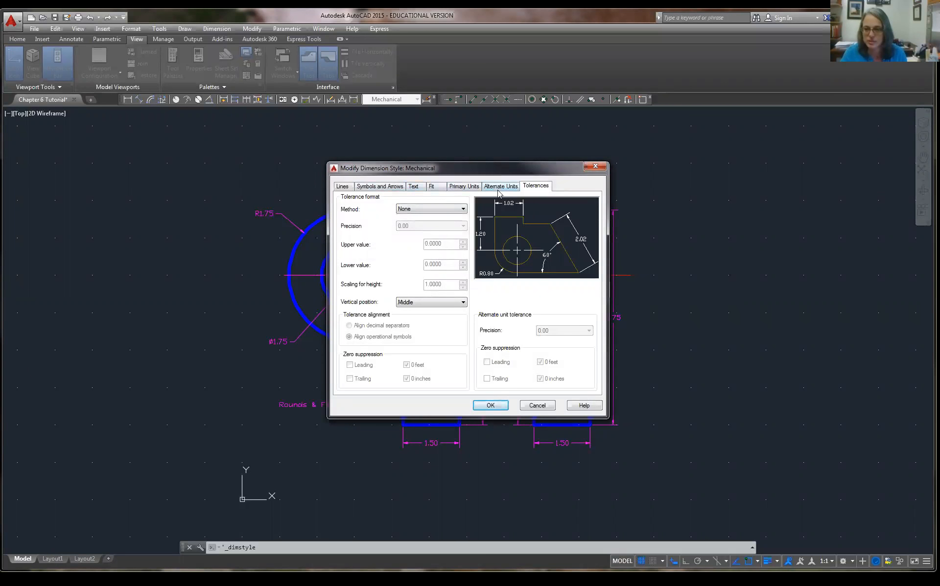
{"action": "left_click", "coordinate": [469, 191]}
{"action": "left_click", "coordinate": [438, 226]}
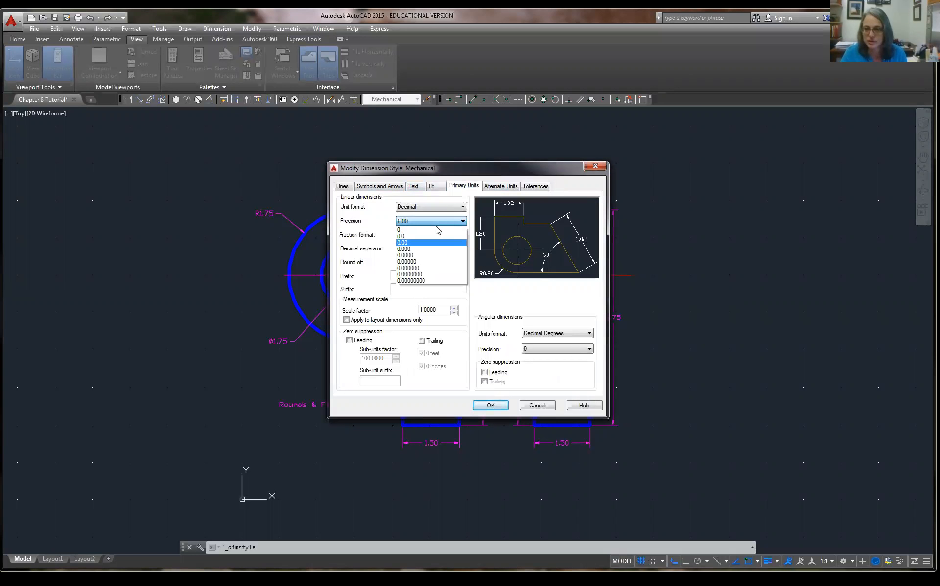
{"action": "left_click", "coordinate": [434, 250]}
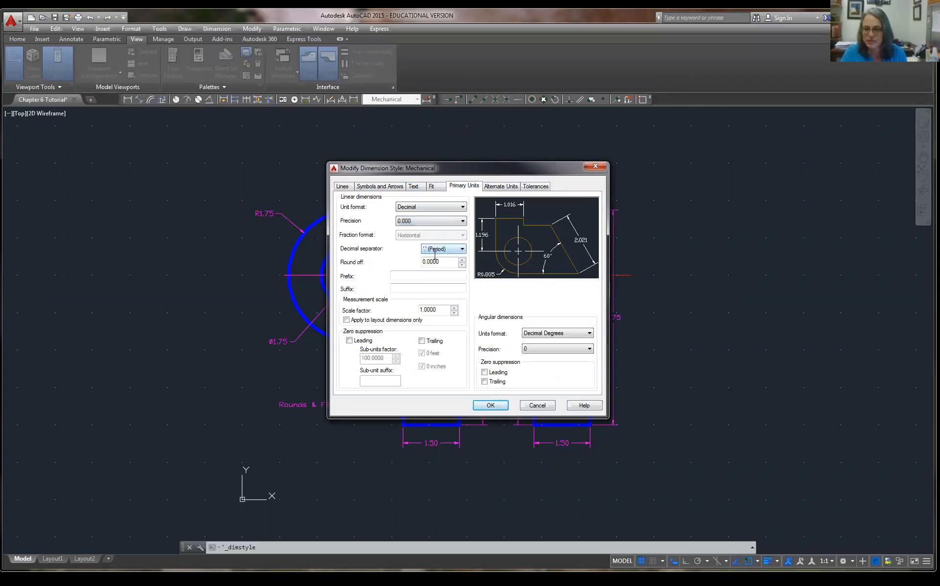
{"action": "left_click", "coordinate": [491, 405]}
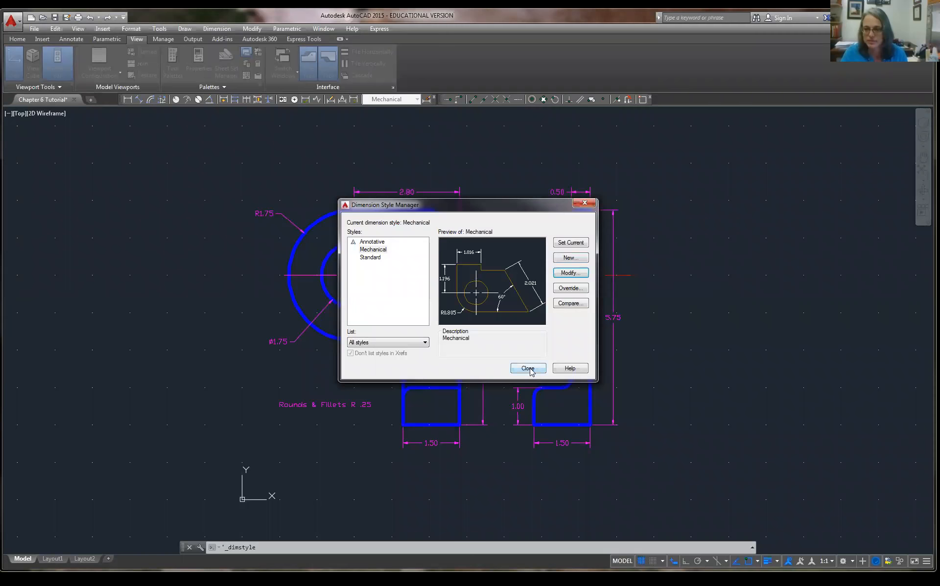
{"action": "left_click", "coordinate": [527, 369]}
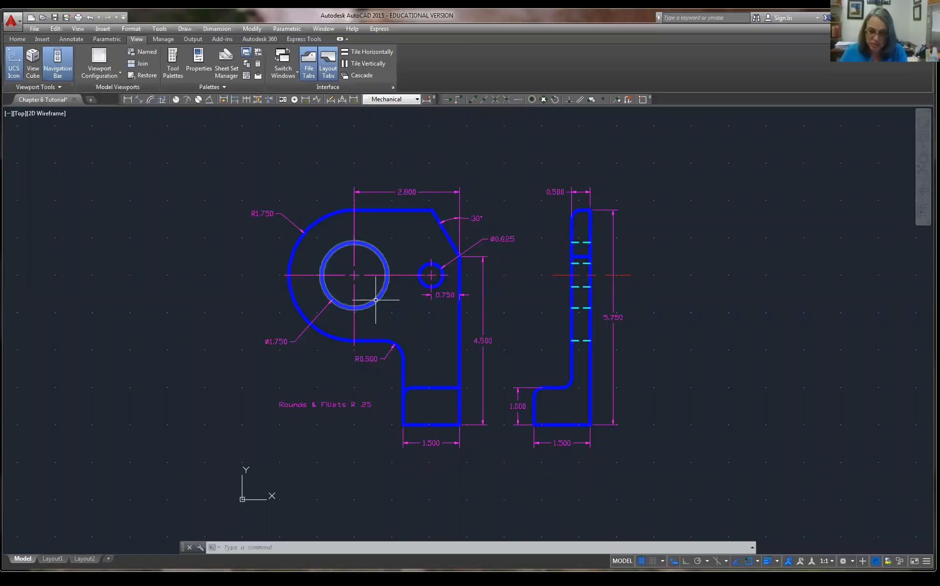
{"action": "mouse_move", "coordinate": [376, 300]}
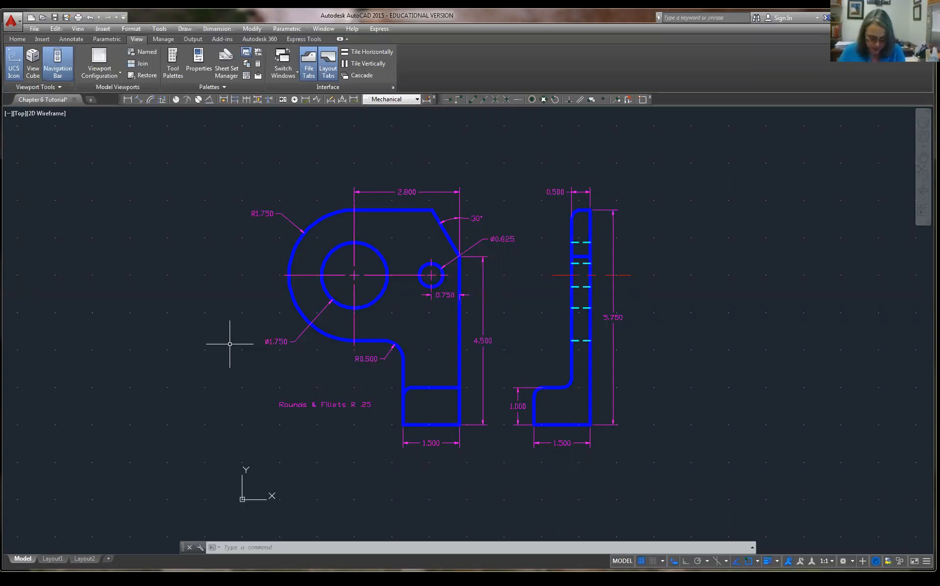
{"action": "left_click", "coordinate": [283, 342]}
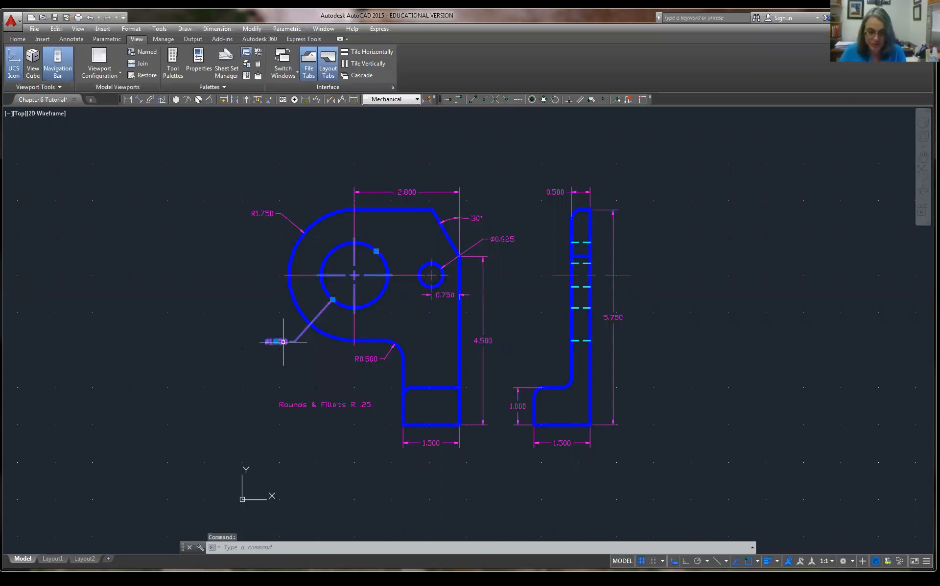
Show the ø1.750 dimension's properties and zoom to the extents of the bracket.
{"action": "right_click", "coordinate": [283, 342]}
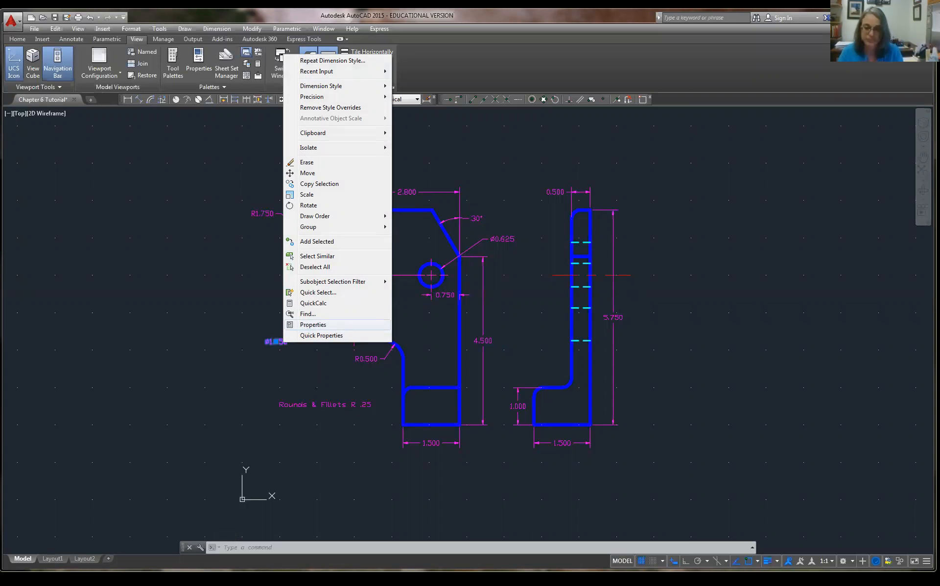
{"action": "left_click", "coordinate": [306, 325]}
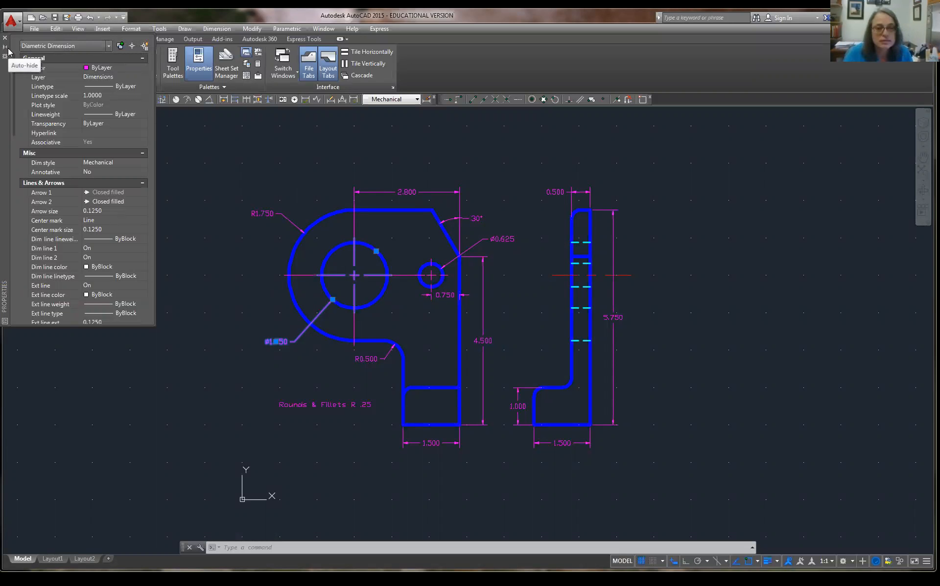
{"action": "scroll", "coordinate": [118, 174], "scroll_direction": "down", "scroll_amount": 7}
{"action": "scroll", "coordinate": [117, 174], "scroll_direction": "up", "scroll_amount": 15}
{"action": "middle_click", "coordinate": [445, 344]}
{"action": "middle_click", "coordinate": [445, 345]}
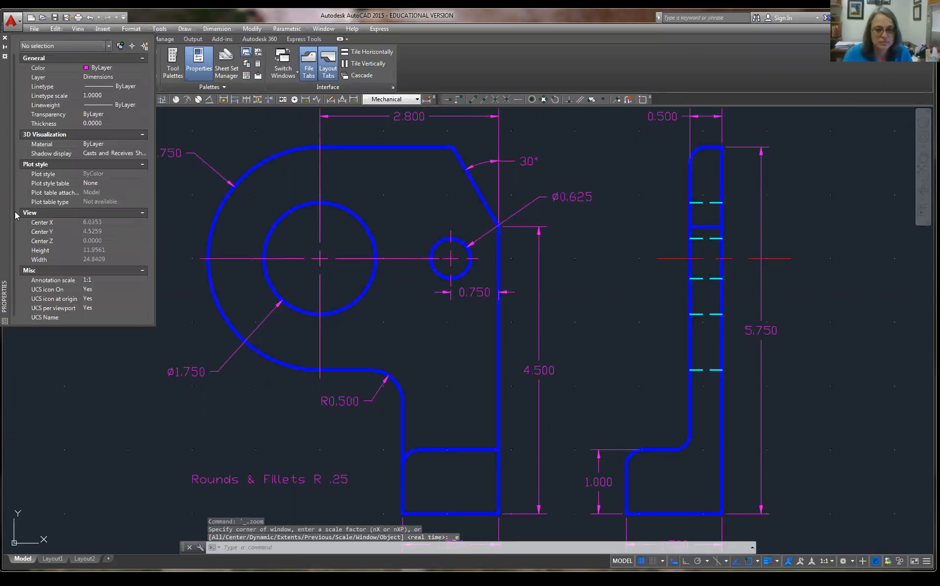
{"action": "scroll", "coordinate": [16, 212], "scroll_direction": "down", "scroll_amount": 2}
{"action": "scroll", "coordinate": [16, 212], "scroll_direction": "up", "scroll_amount": 2}
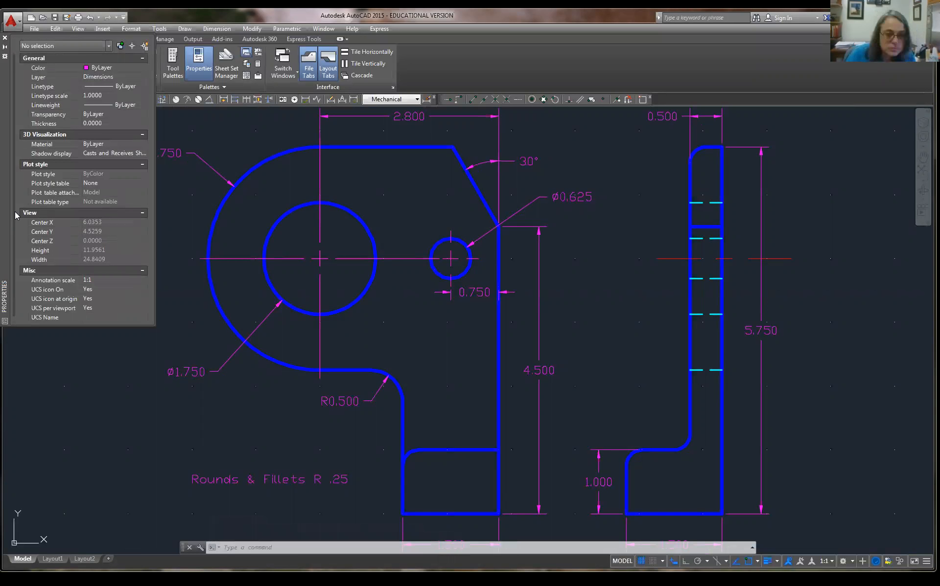
Check the selected object types, close the Properties palette, and select the ø1.750 hole circle.
{"action": "left_click", "coordinate": [109, 47]}
{"action": "left_click", "coordinate": [105, 48]}
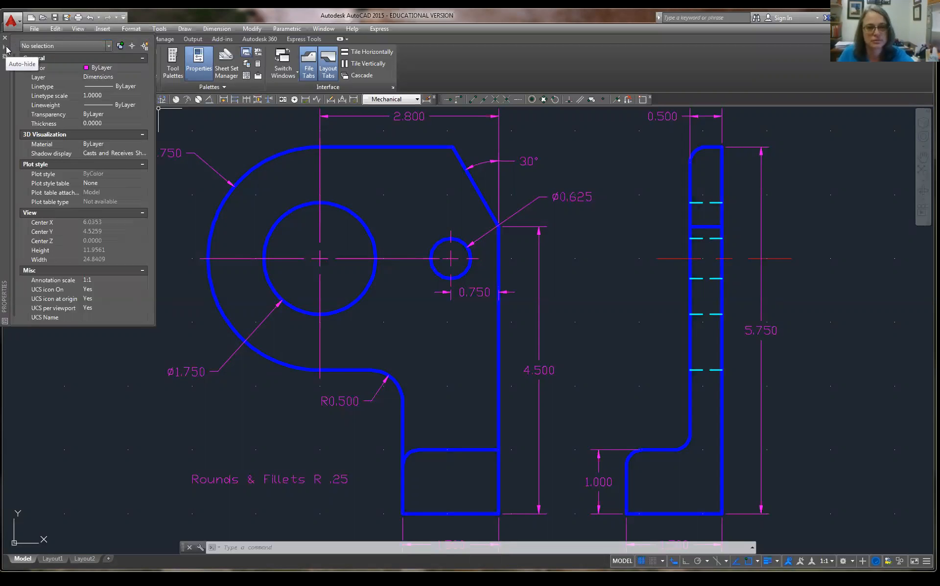
{"action": "left_click", "coordinate": [108, 46]}
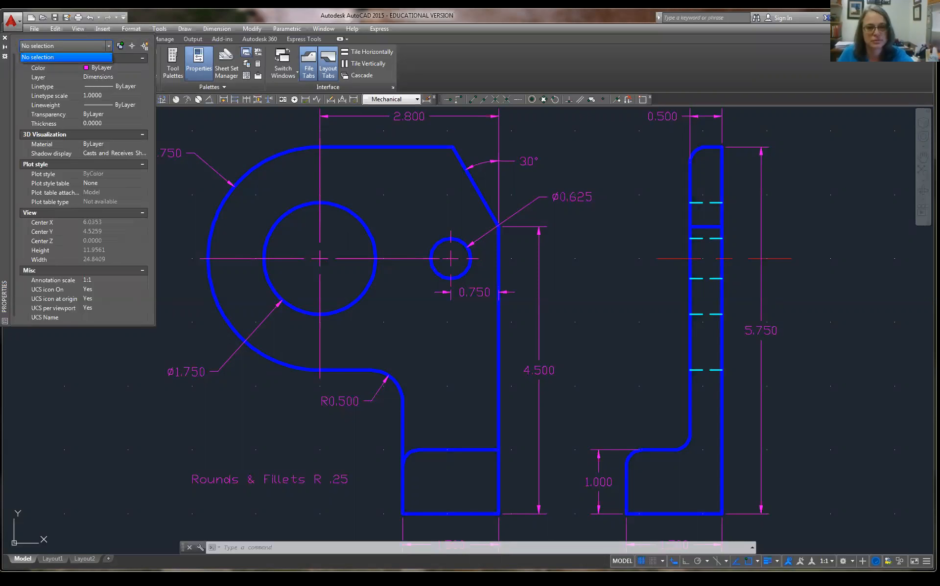
{"action": "left_click", "coordinate": [5, 38]}
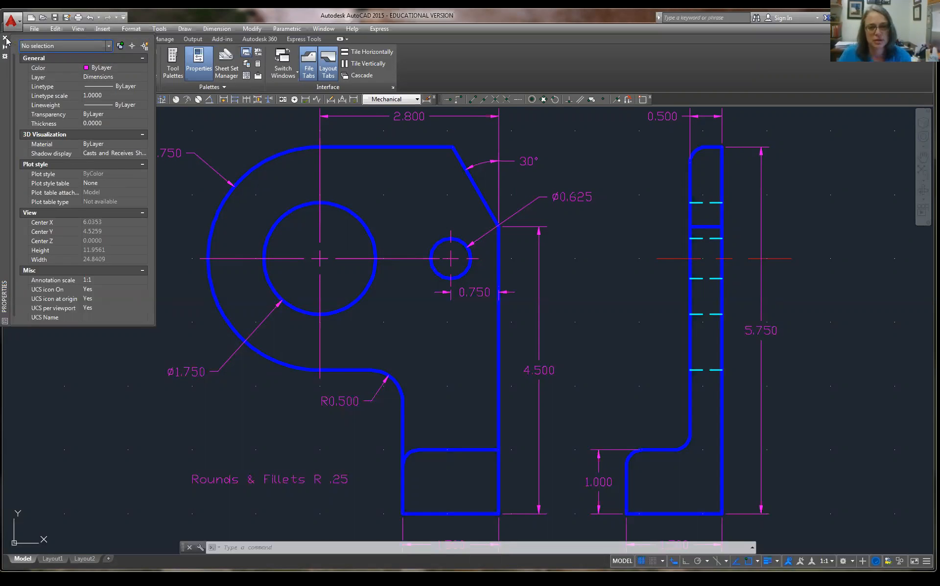
{"action": "left_click", "coordinate": [5, 38]}
{"action": "left_click", "coordinate": [292, 306]}
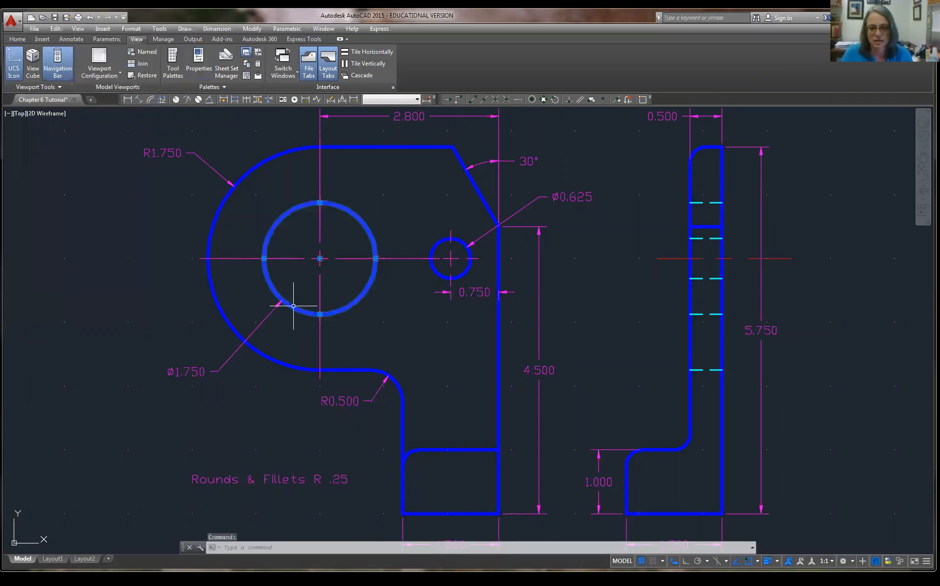
View the hole circle's properties, then deselect it and close the palette.
{"action": "right_click", "coordinate": [292, 308]}
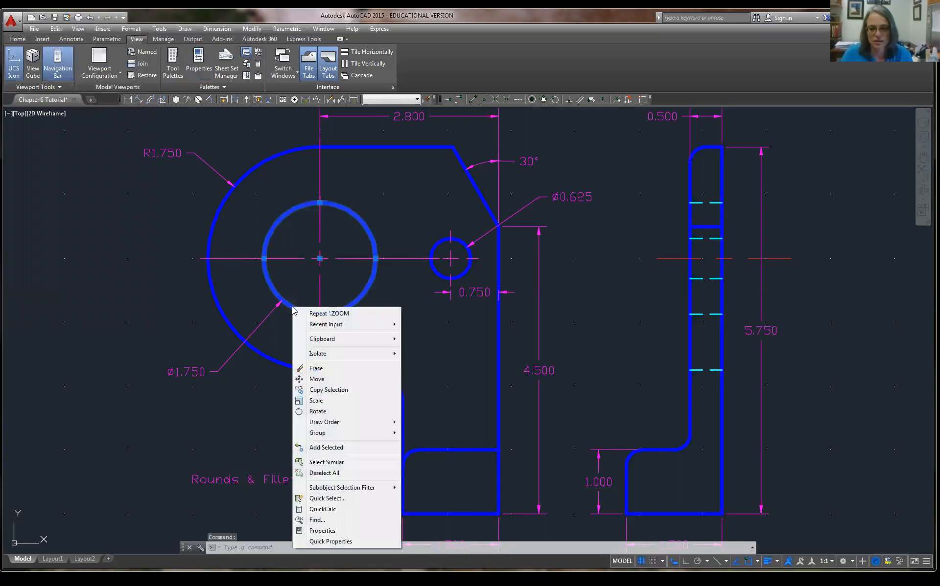
{"action": "left_click", "coordinate": [334, 531]}
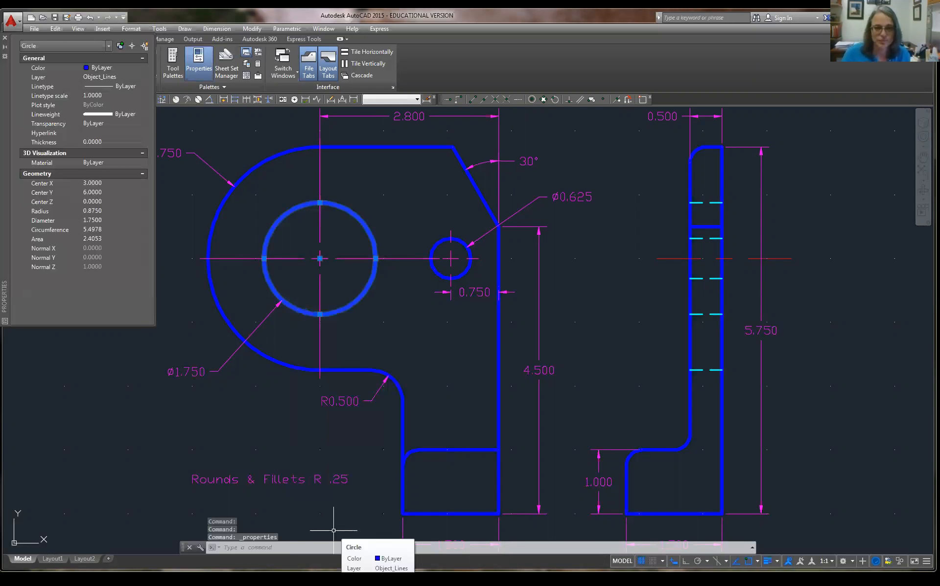
{"action": "left_click", "coordinate": [108, 46]}
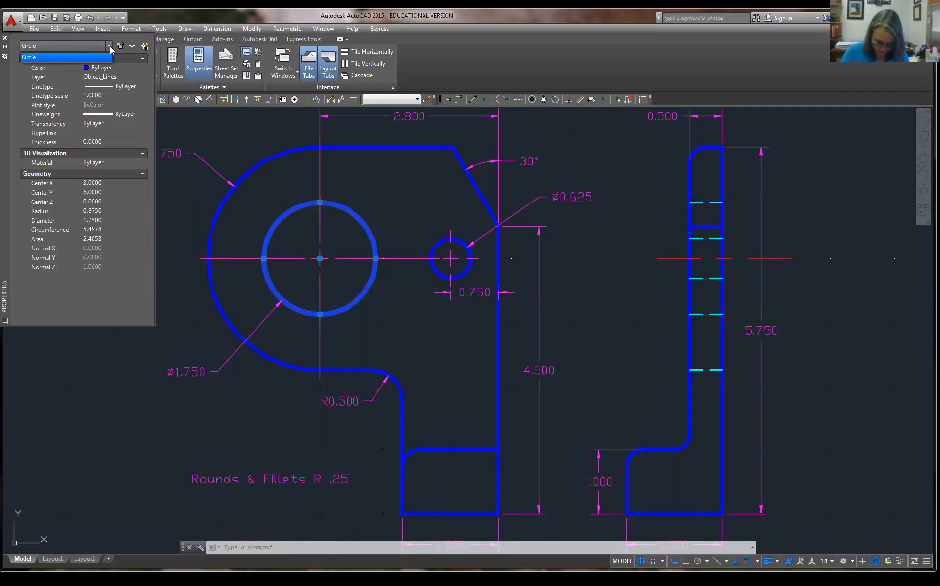
{"action": "key", "text": "Escape"}
{"action": "key", "text": "Escape"}
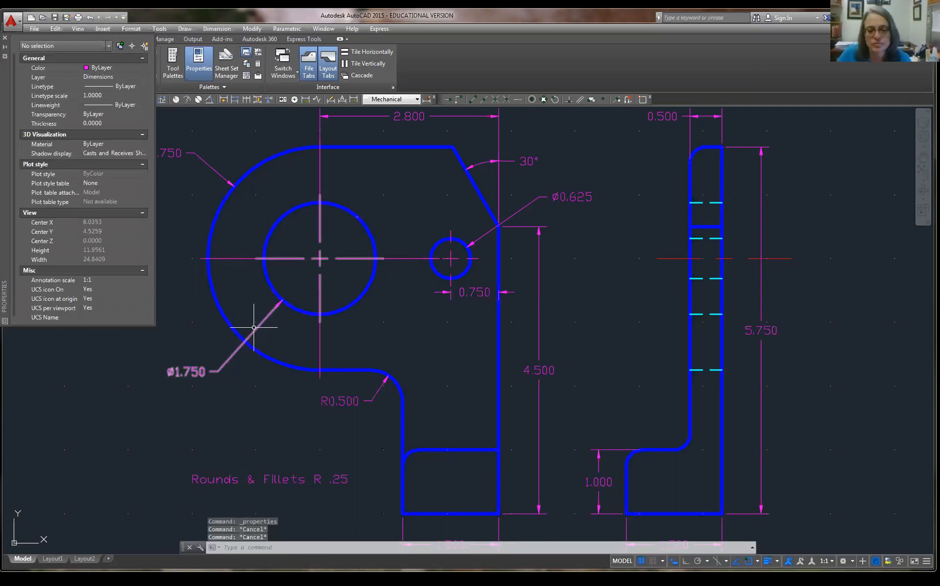
{"action": "left_click", "coordinate": [5, 39]}
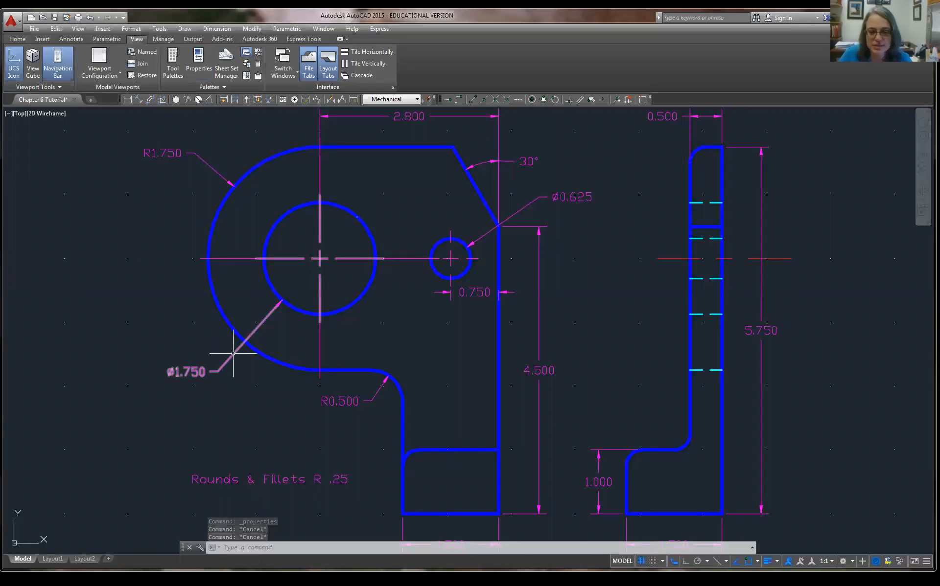
Show the ø1.750 diameter dimension's properties and scroll down the full list.
{"action": "left_click", "coordinate": [233, 353]}
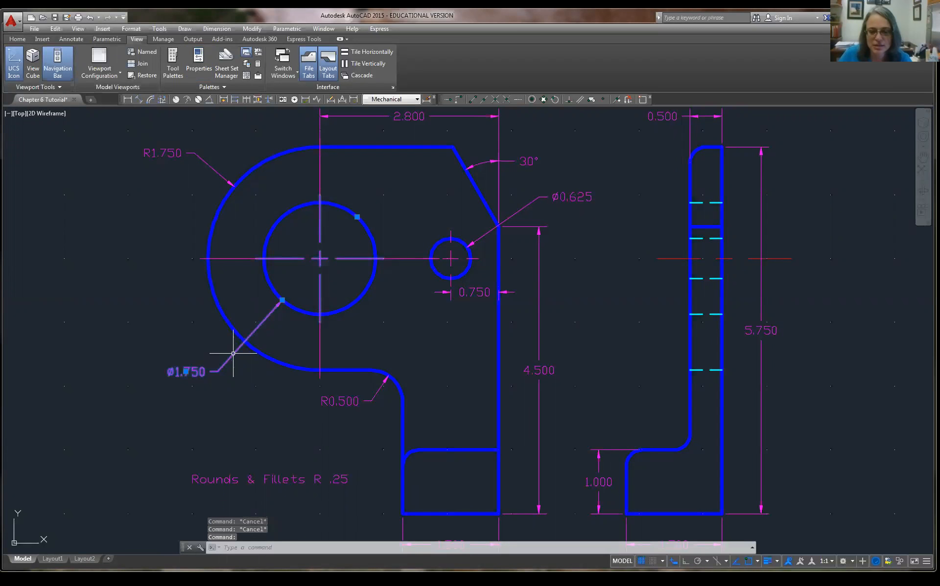
{"action": "double_click", "coordinate": [233, 354]}
{"action": "double_click", "coordinate": [235, 354]}
{"action": "left_click", "coordinate": [235, 354]}
{"action": "right_click", "coordinate": [235, 354]}
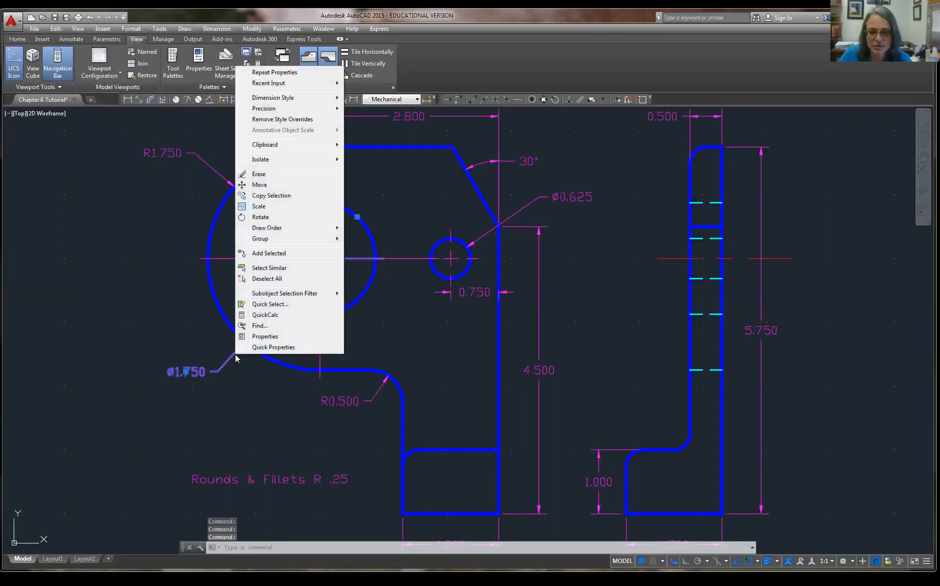
{"action": "left_click", "coordinate": [255, 338]}
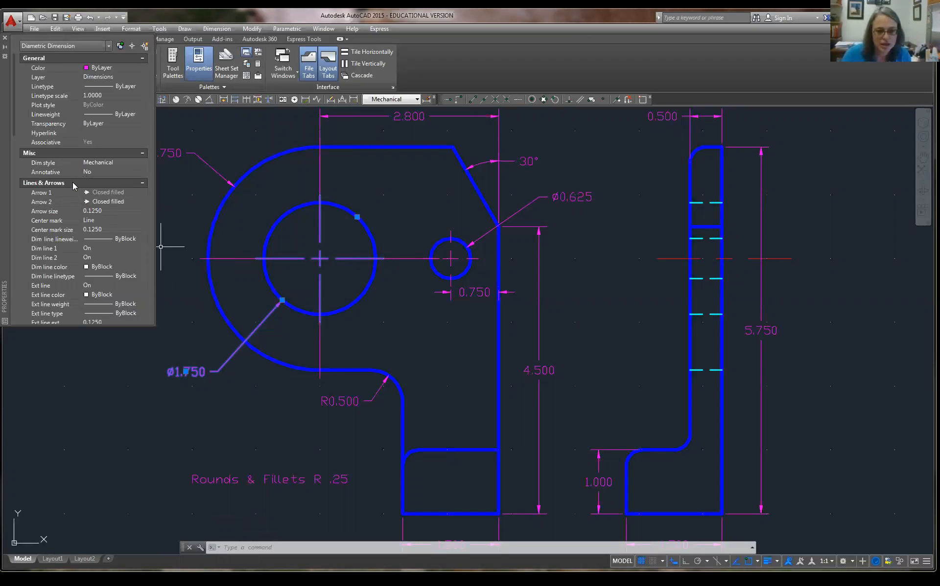
{"action": "left_click_drag", "start_coordinate": [13, 133], "coordinate": [17, 334]}
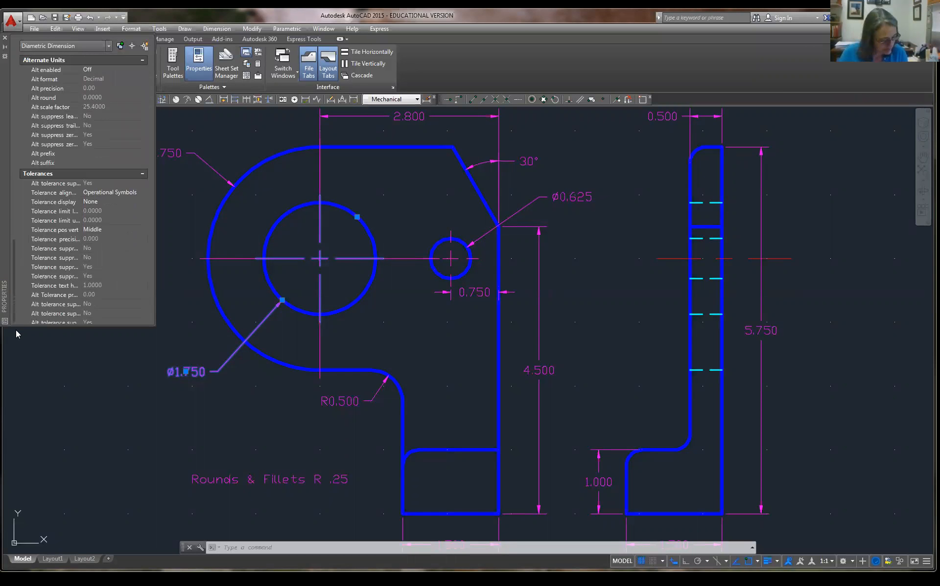
Give the ø1.750 dimension Limits tolerance display, 0.0000 precision and a 0.0025 lower limit.
{"action": "left_click", "coordinate": [92, 205]}
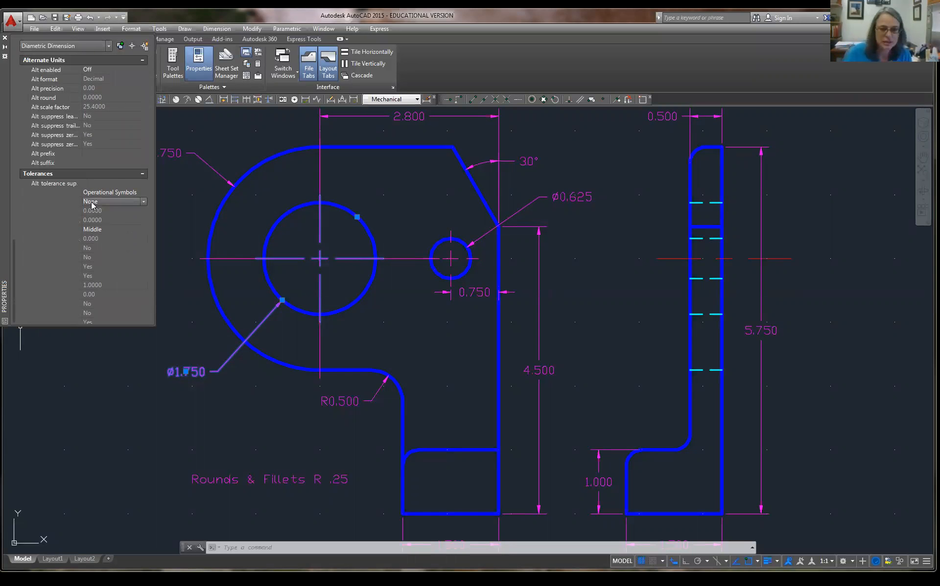
{"action": "left_click", "coordinate": [144, 202]}
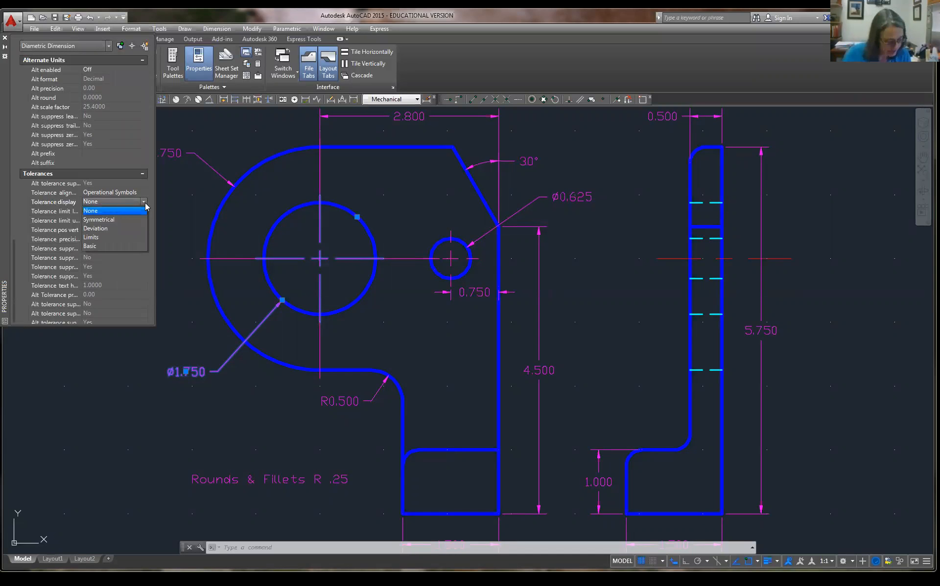
{"action": "left_click", "coordinate": [103, 238]}
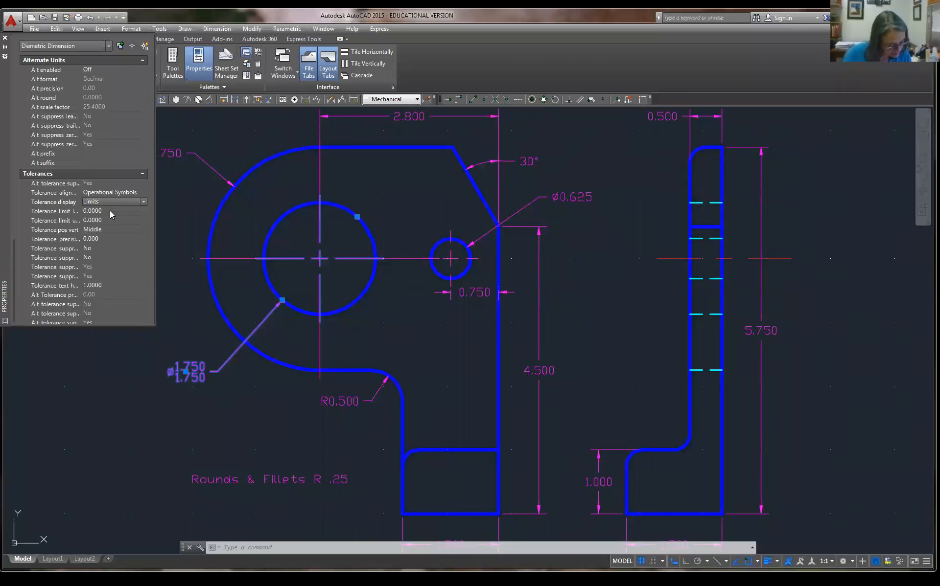
{"action": "left_click", "coordinate": [109, 239]}
{"action": "left_click", "coordinate": [144, 239]}
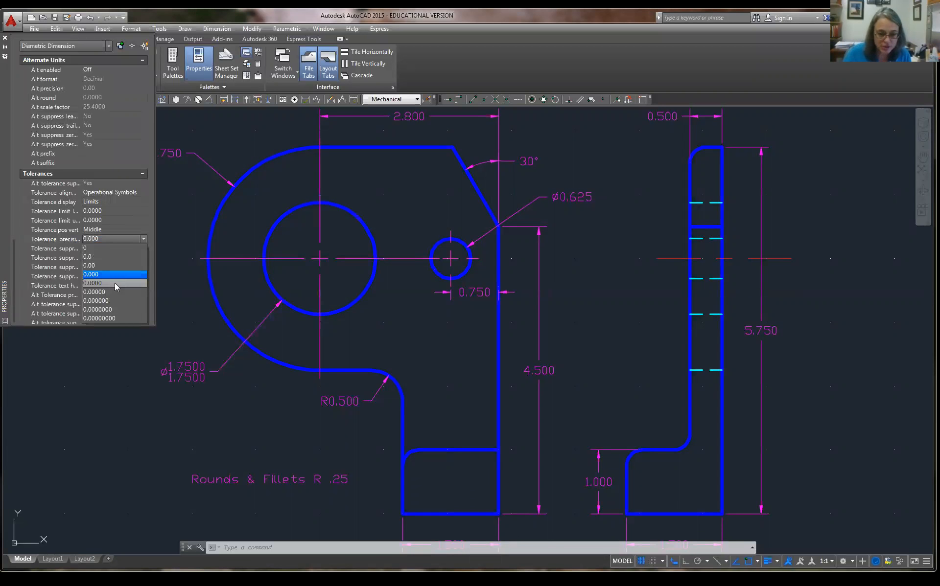
{"action": "left_click", "coordinate": [115, 283]}
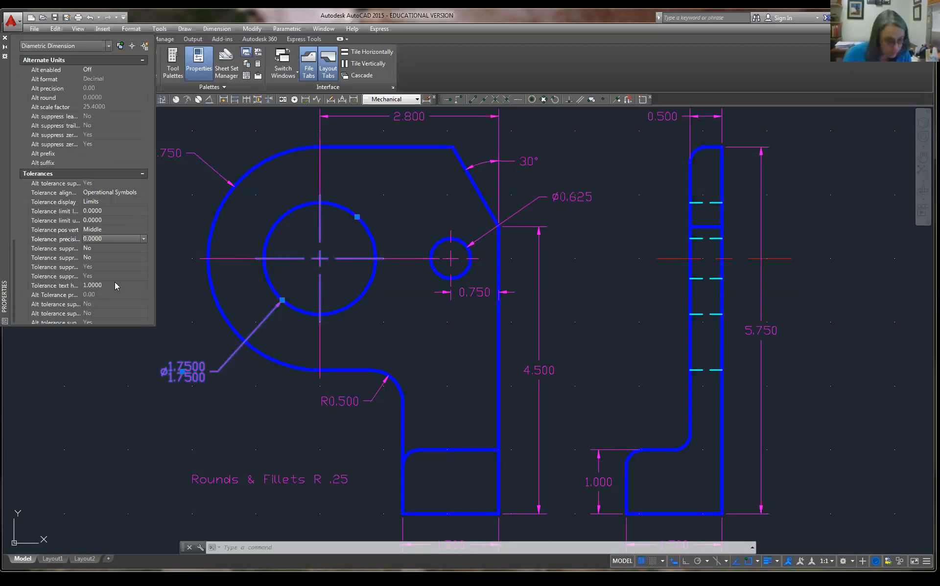
{"action": "left_click", "coordinate": [116, 212]}
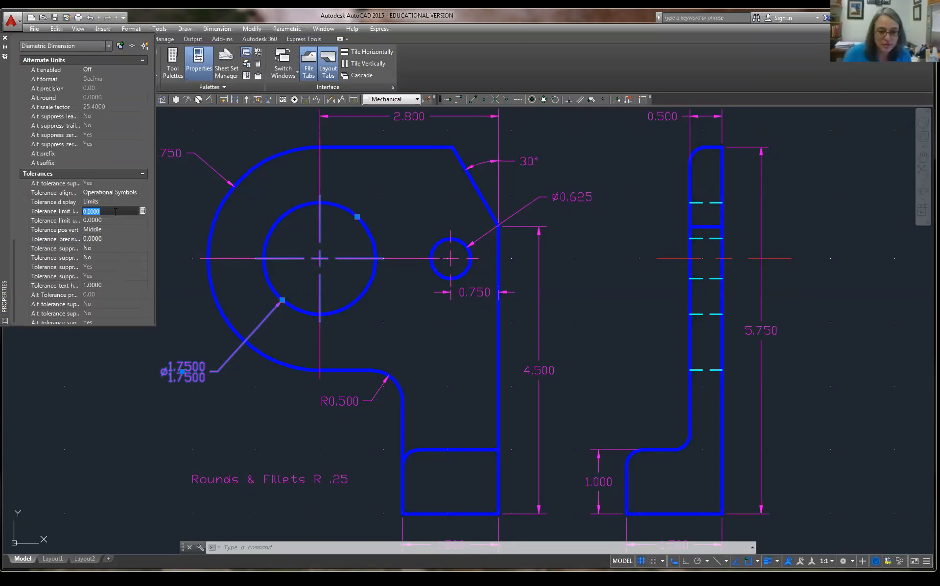
{"action": "type", "text": ".0025"}
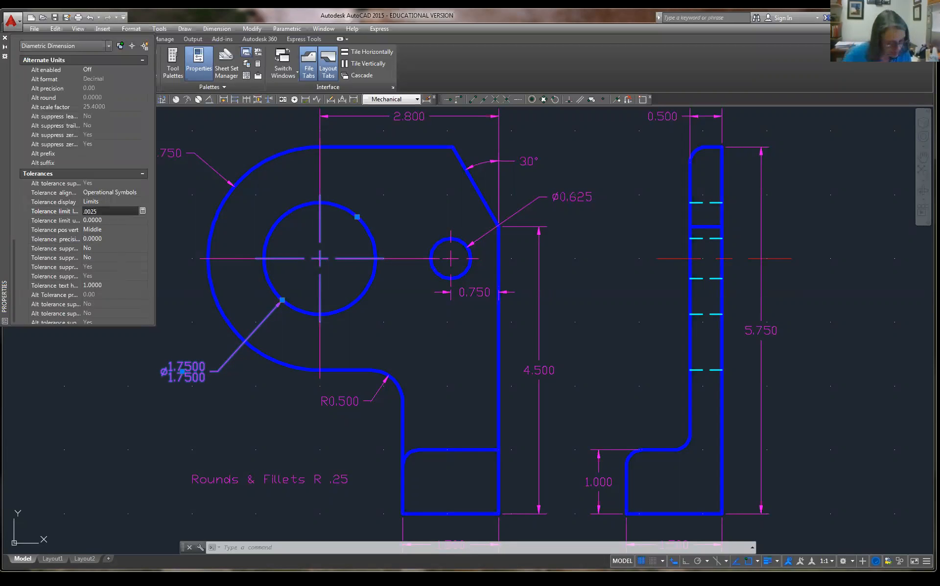
{"action": "left_click", "coordinate": [113, 221]}
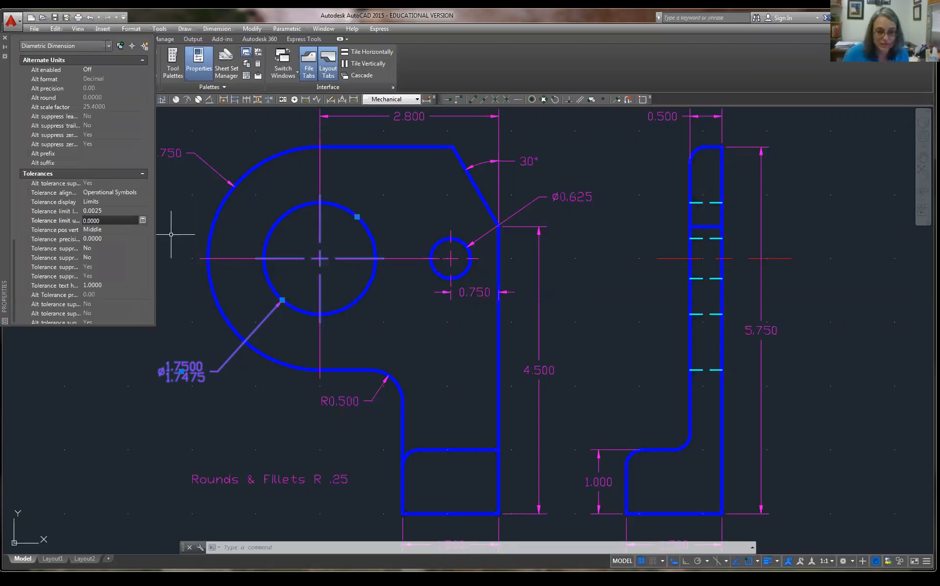
Close and reopen the Properties palette for the large hole's Ø1.750 diameter dimension.
{"action": "left_click", "coordinate": [4, 38]}
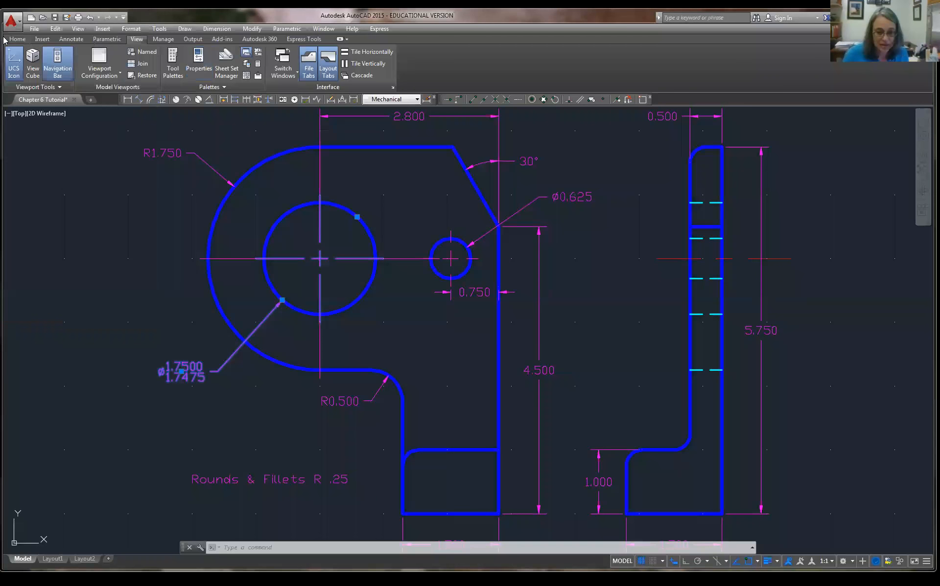
{"action": "right_click", "coordinate": [190, 375]}
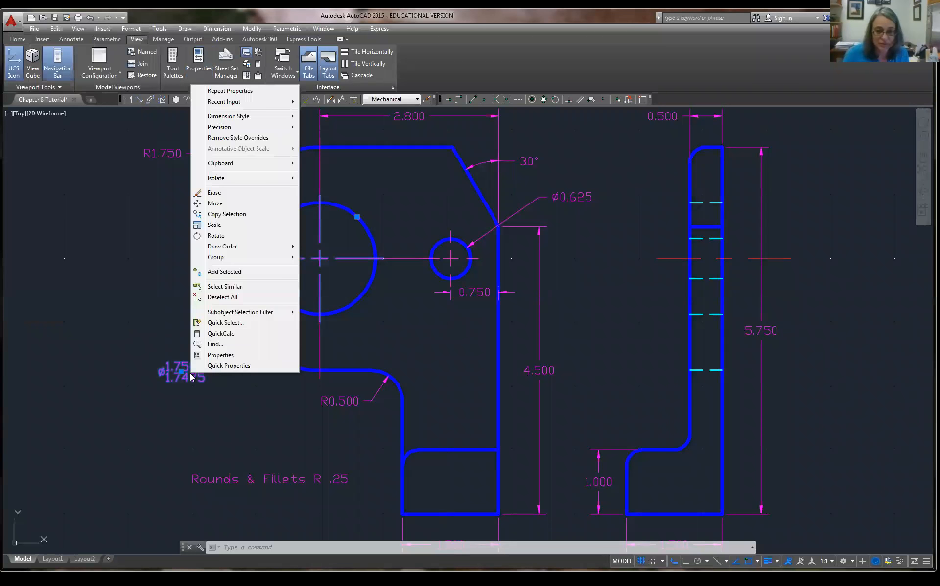
{"action": "left_click", "coordinate": [230, 356]}
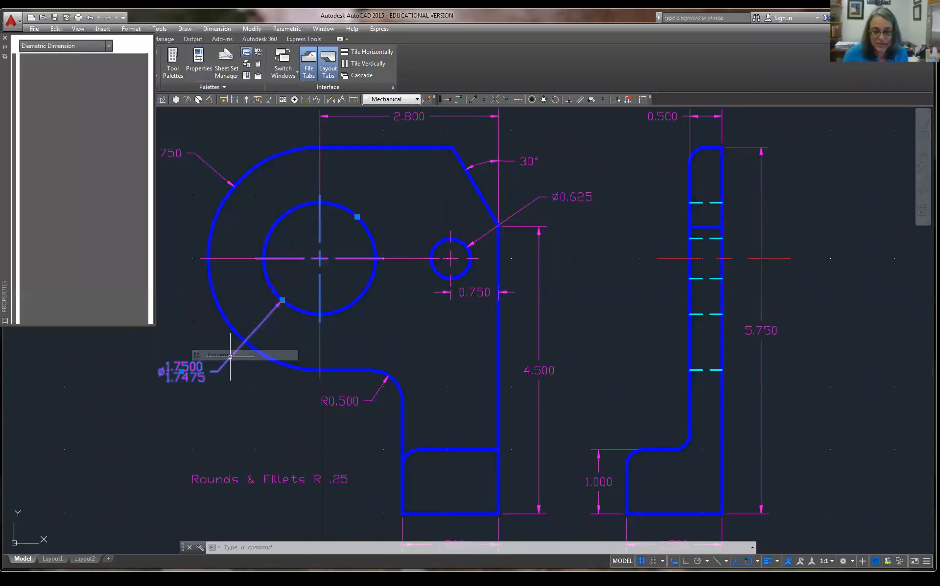
{"action": "left_click_drag", "start_coordinate": [13, 104], "coordinate": [10, 309]}
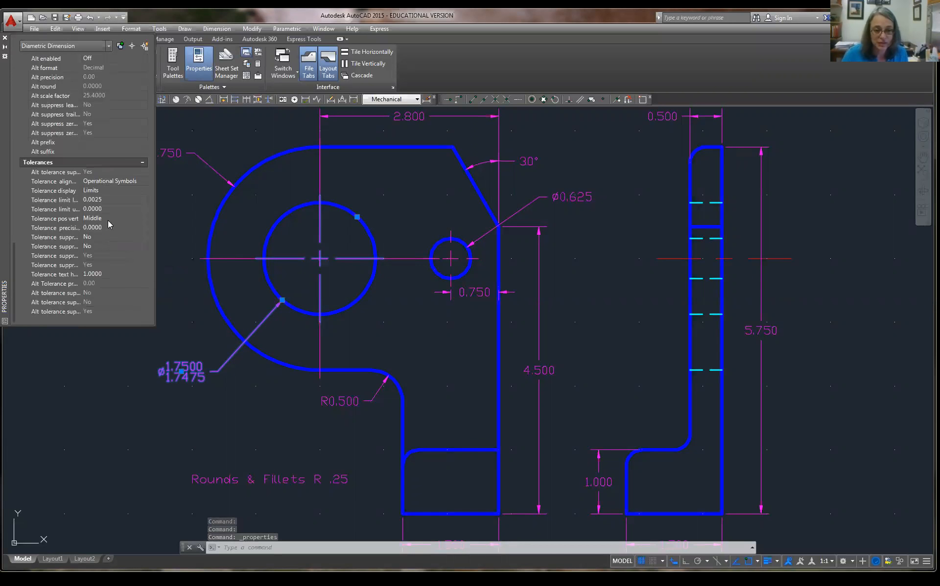
Widen the property name column, then set the lower tolerance limit to 0 and the upper to 0.0025.
{"action": "left_click", "coordinate": [75, 201]}
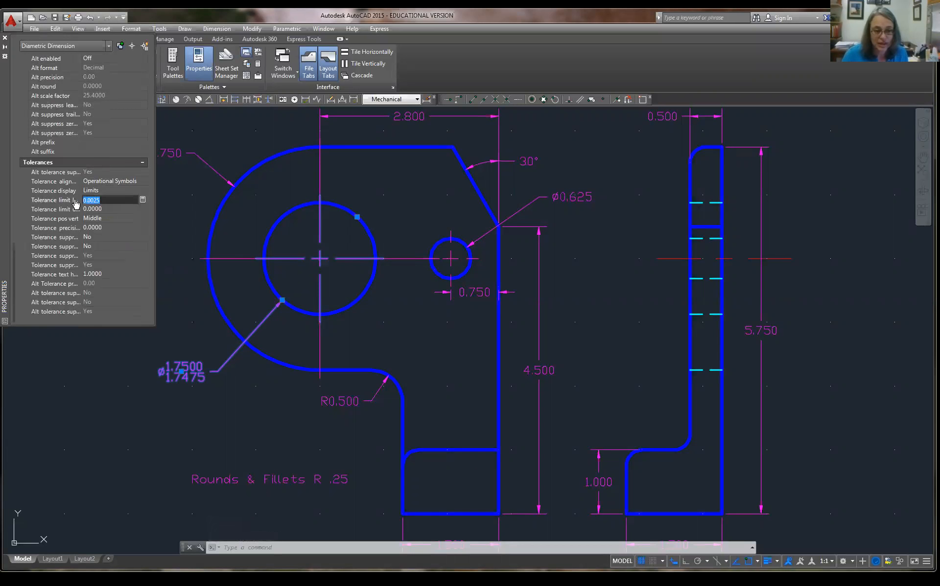
{"action": "mouse_move", "coordinate": [81, 201]}
{"action": "left_mouse_down"}
{"action": "mouse_move", "coordinate": [128, 201]}
{"action": "mouse_move", "coordinate": [93, 201]}
{"action": "left_mouse_up"}
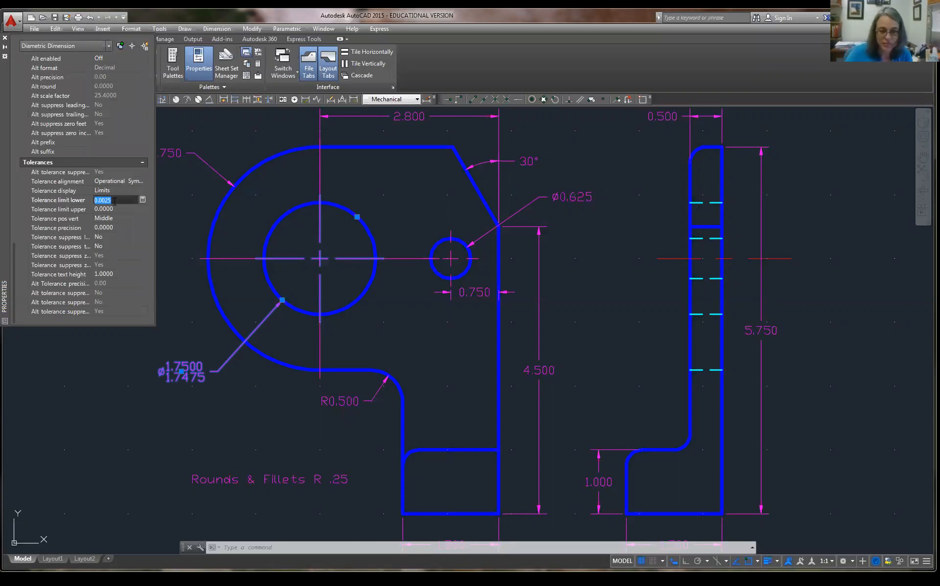
{"action": "type", "text": "0"}
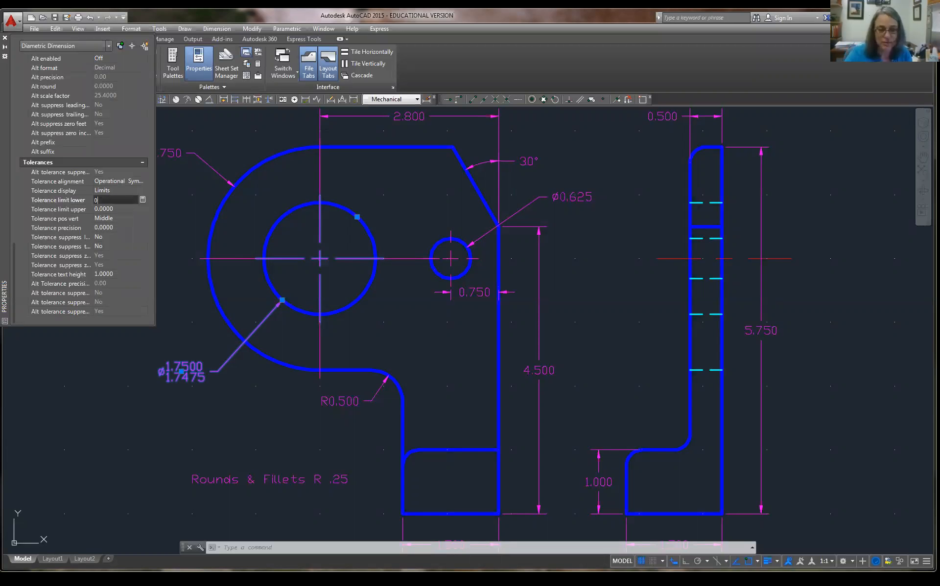
{"action": "left_click", "coordinate": [116, 209]}
{"action": "type", "text": ".0025"}
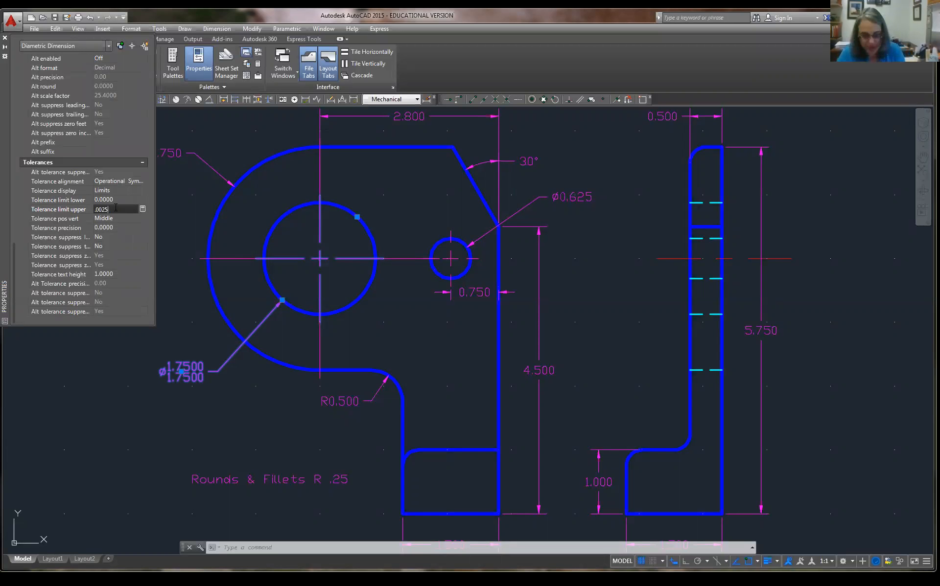
{"action": "left_click", "coordinate": [123, 226]}
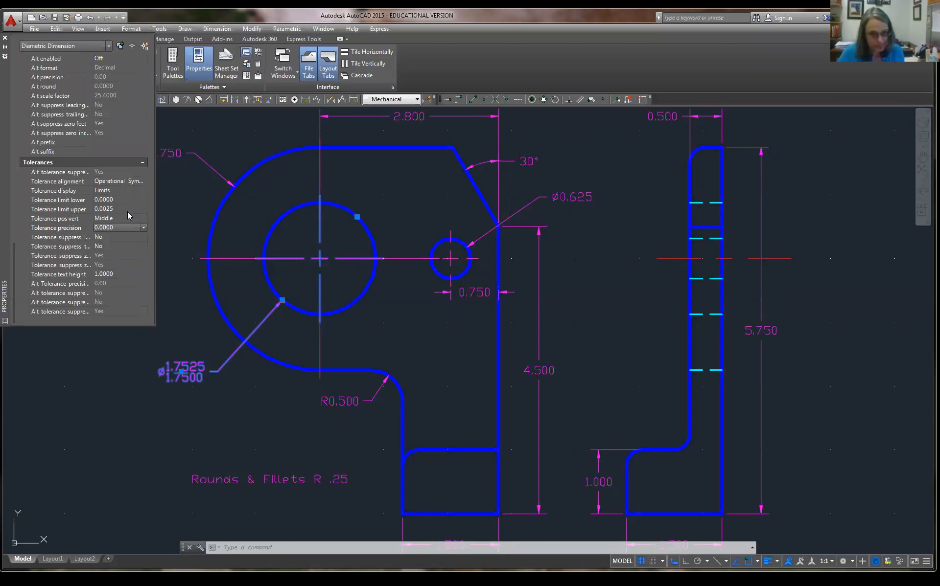
{"action": "left_click", "coordinate": [129, 199]}
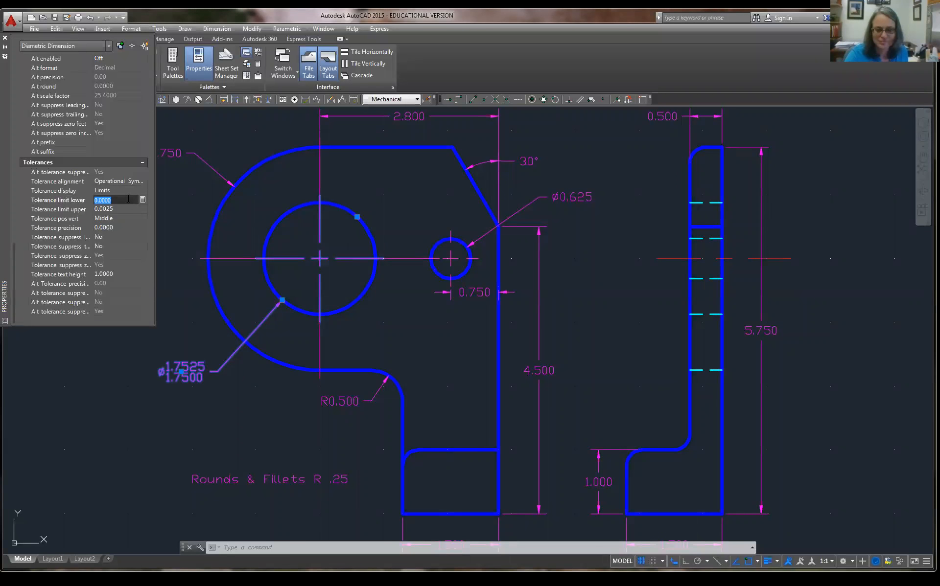
Enter 0.0025 as the lower tolerance limit and 0 as the upper limit.
{"action": "type", "text": ".0025"}
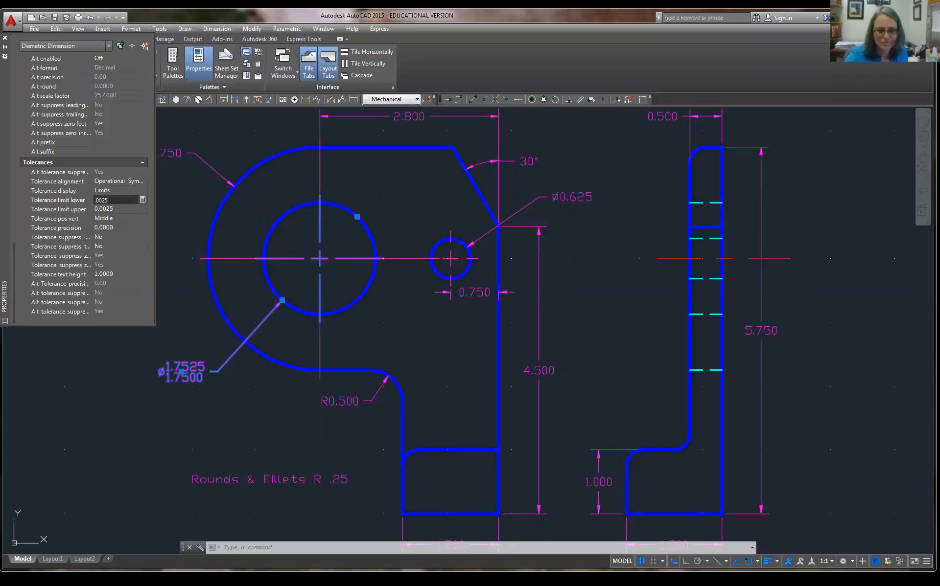
{"action": "left_click", "coordinate": [122, 209]}
{"action": "type", "text": "0"}
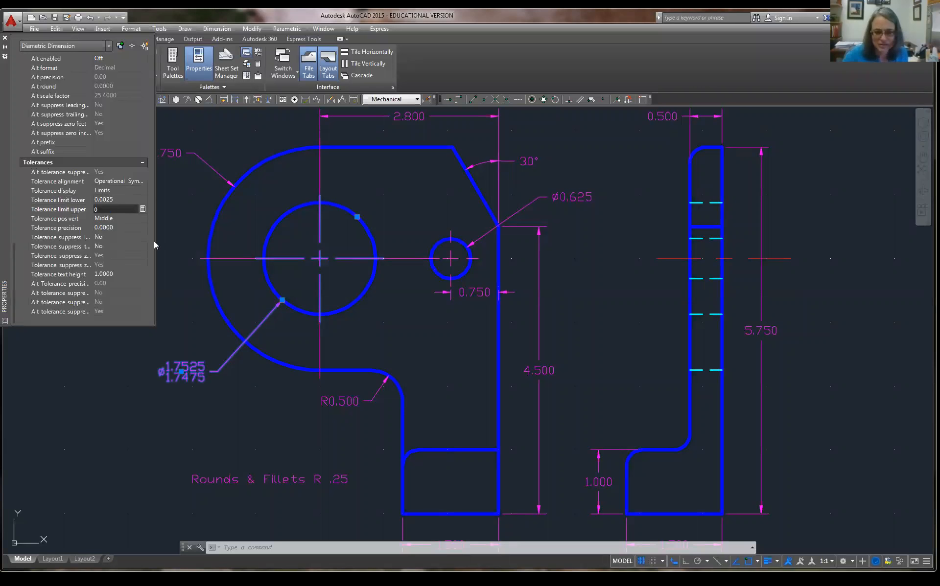
{"action": "key", "text": "Return"}
Change the lower limit to -0.0025 so it reads 1.7500 over 1.7525, then close Properties.
{"action": "left_click", "coordinate": [132, 209]}
{"action": "left_click", "coordinate": [131, 216]}
{"action": "left_click", "coordinate": [131, 199]}
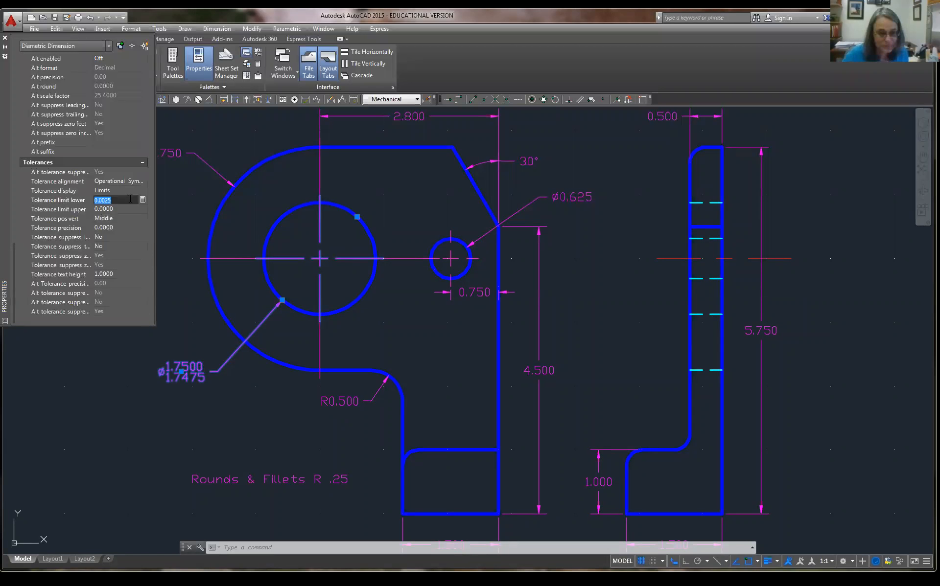
{"action": "type", "text": "-."}
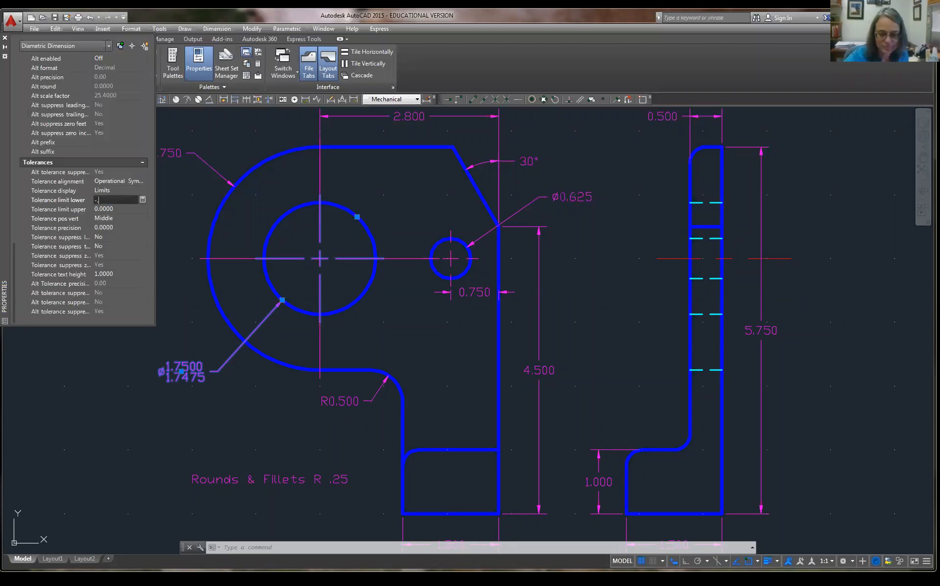
{"action": "type", "text": "0025"}
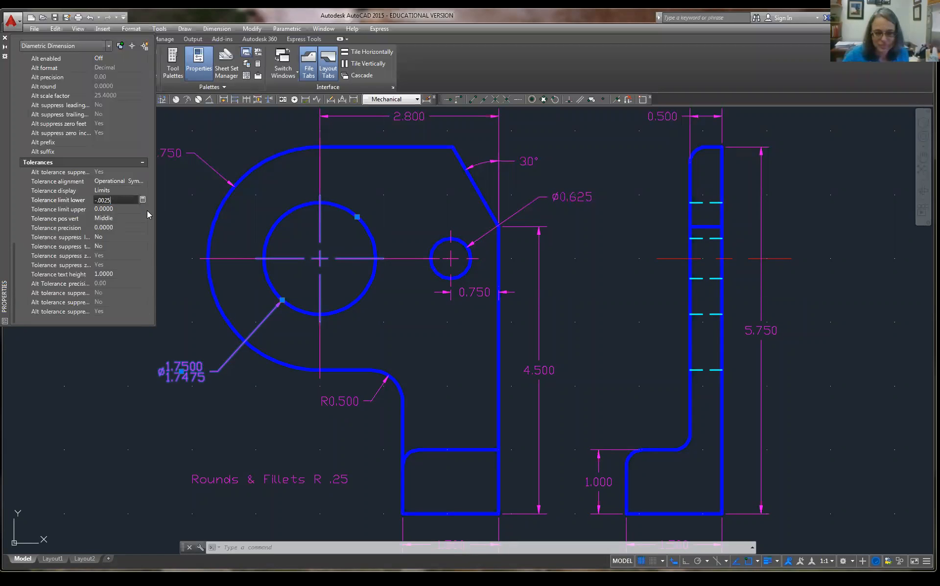
{"action": "key", "text": "Return"}
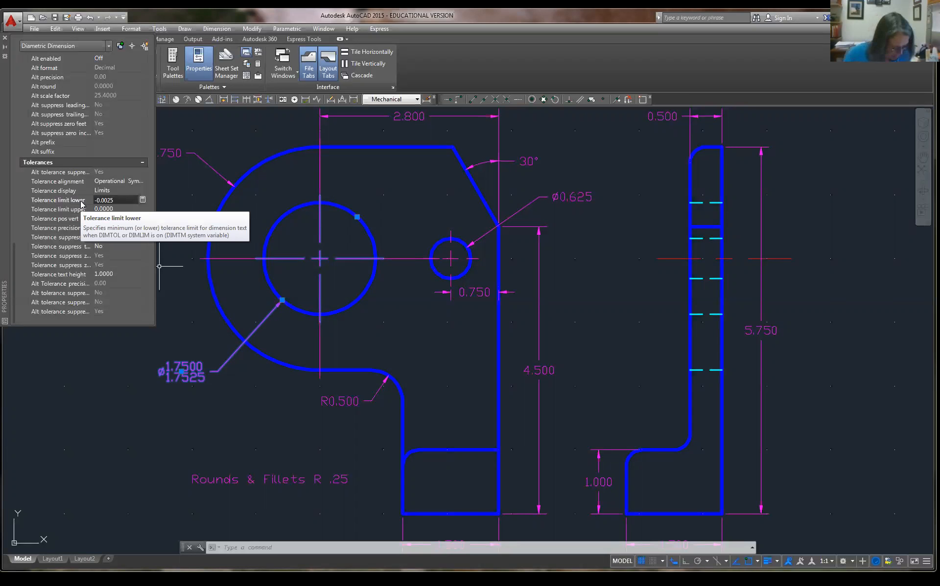
{"action": "left_click", "coordinate": [4, 38]}
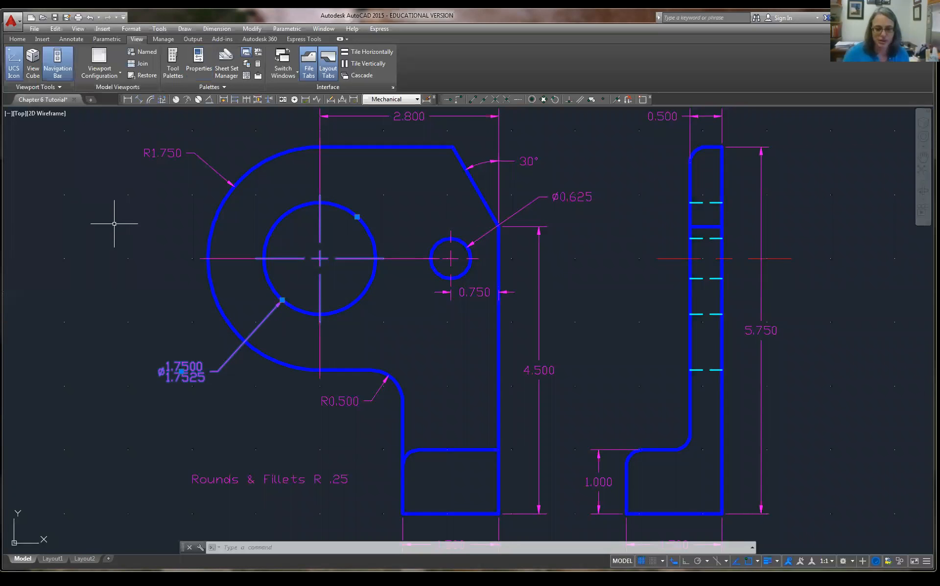
Reopen and close Properties with Ctrl+1, then press Esc twice to deselect the dimension.
{"action": "key", "text": "ctrl+1"}
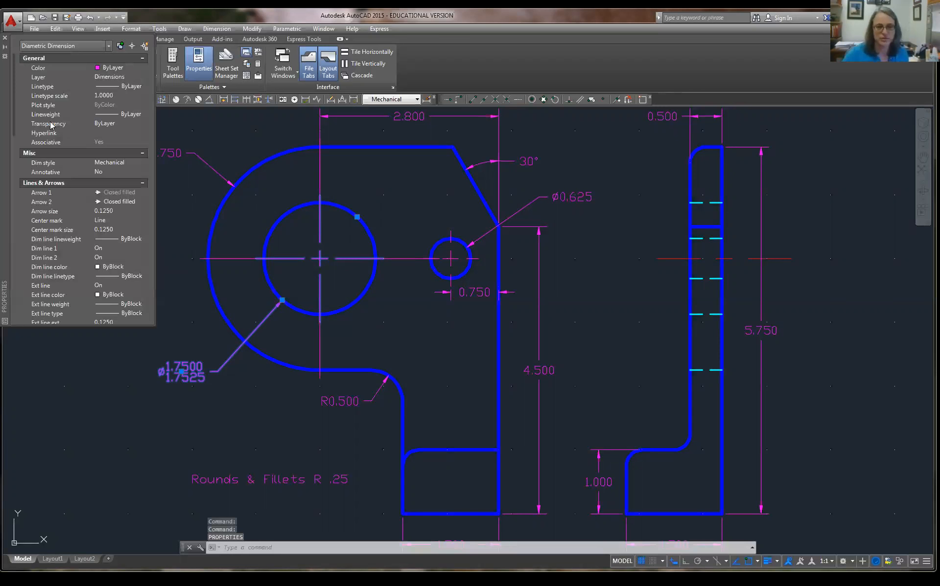
{"action": "left_click", "coordinate": [5, 38]}
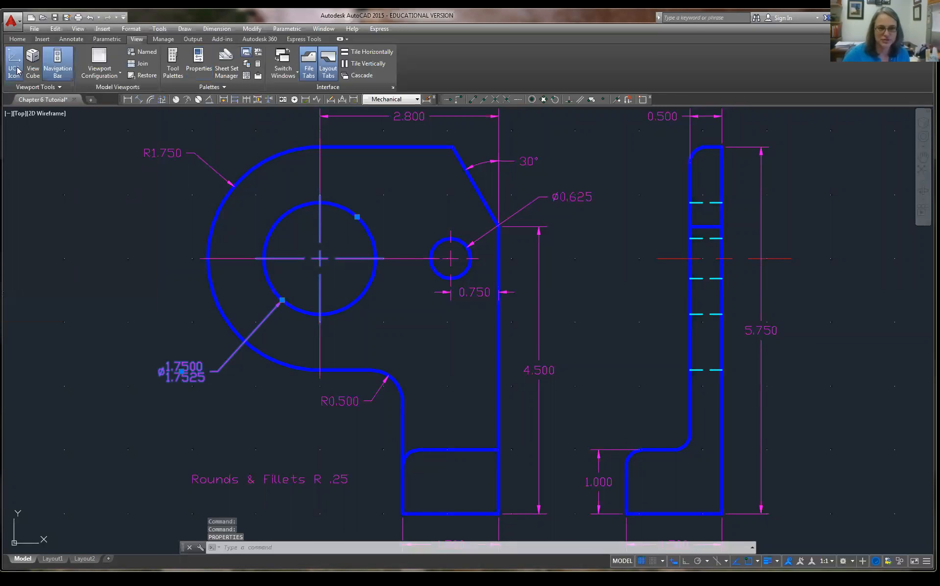
{"action": "right_click", "coordinate": [198, 376]}
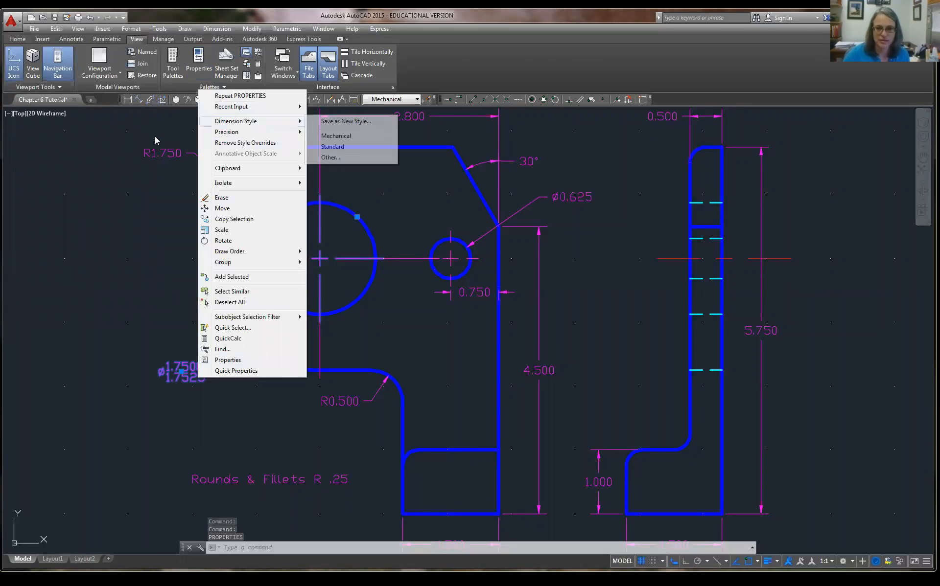
{"action": "key", "text": "Escape"}
{"action": "key", "text": "Escape"}
{"action": "key", "text": "Escape"}
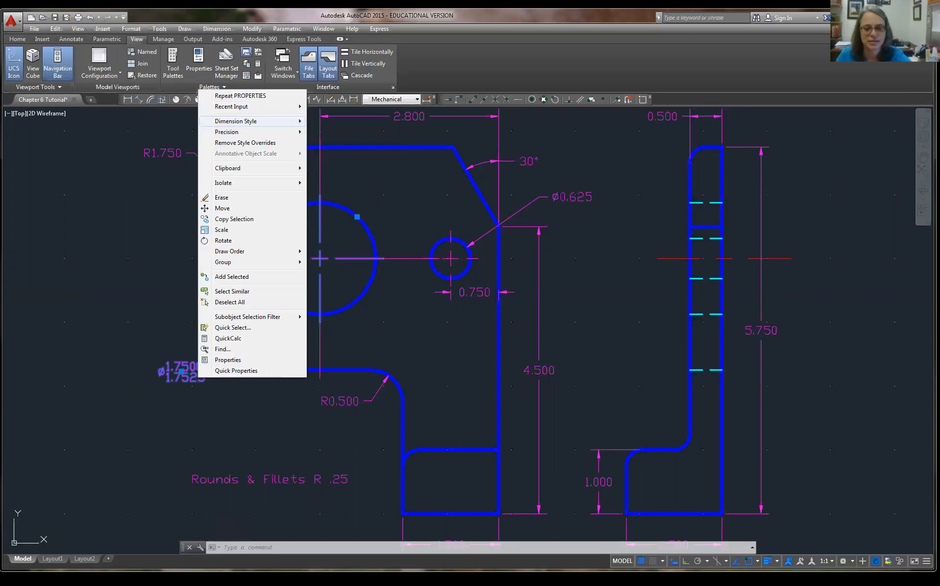
{"action": "key", "text": "Escape"}
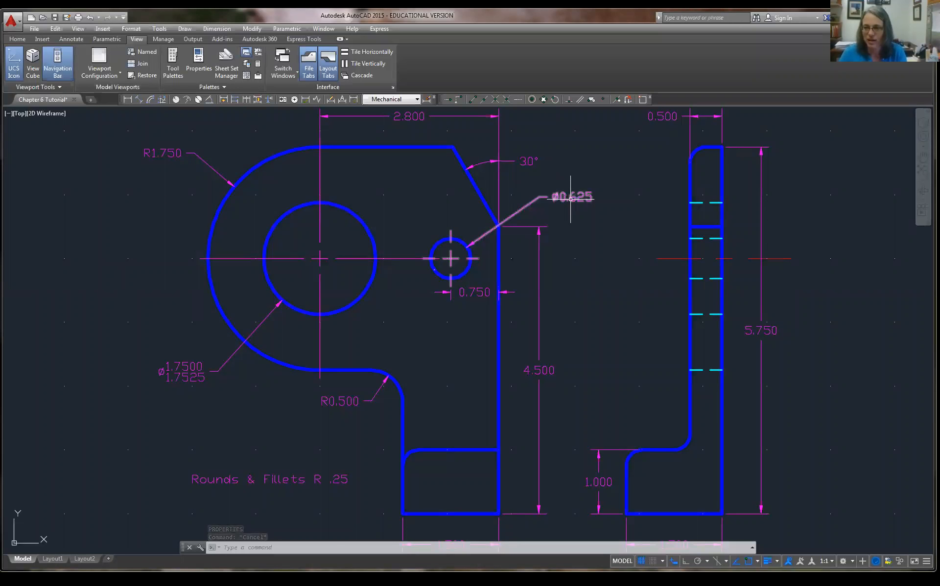
{"action": "mouse_move", "coordinate": [570, 199]}
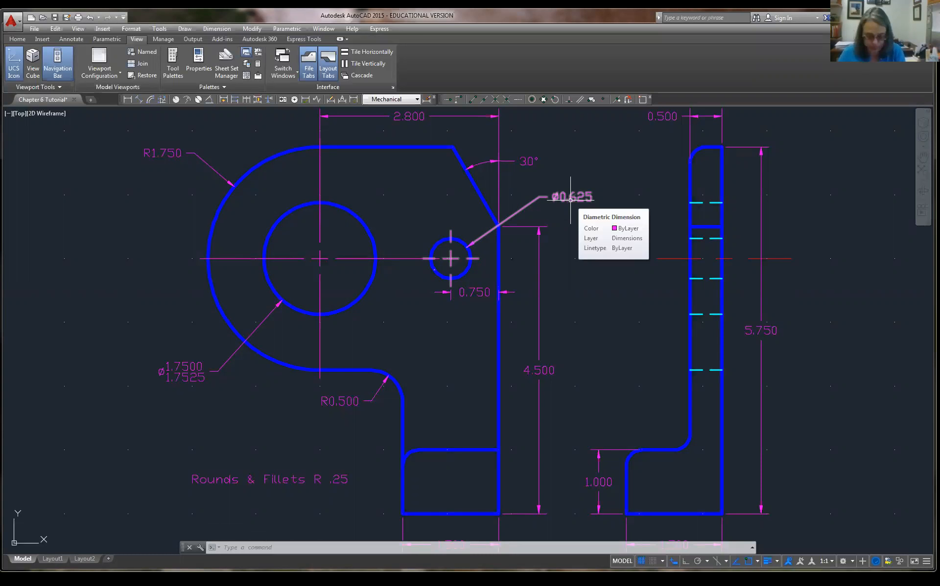
Open Properties for the small hole's Ø0.625 dimension and scroll to its Tolerances section.
{"action": "left_click", "coordinate": [570, 200]}
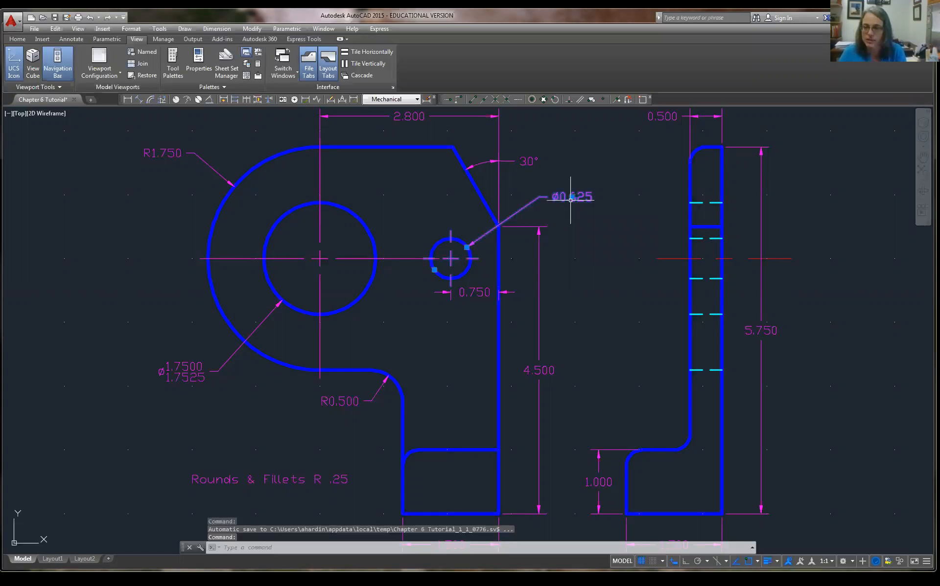
{"action": "right_click", "coordinate": [571, 199]}
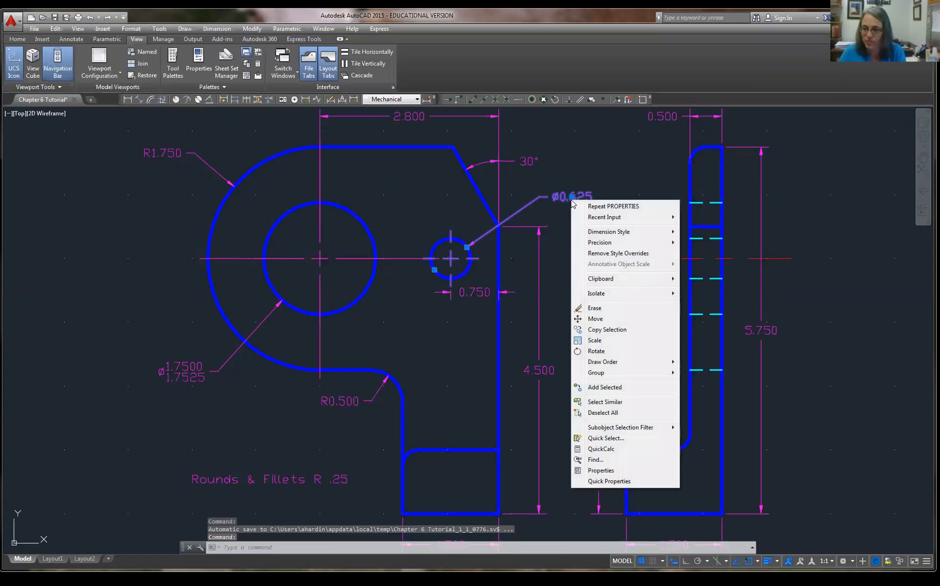
{"action": "left_click", "coordinate": [601, 470]}
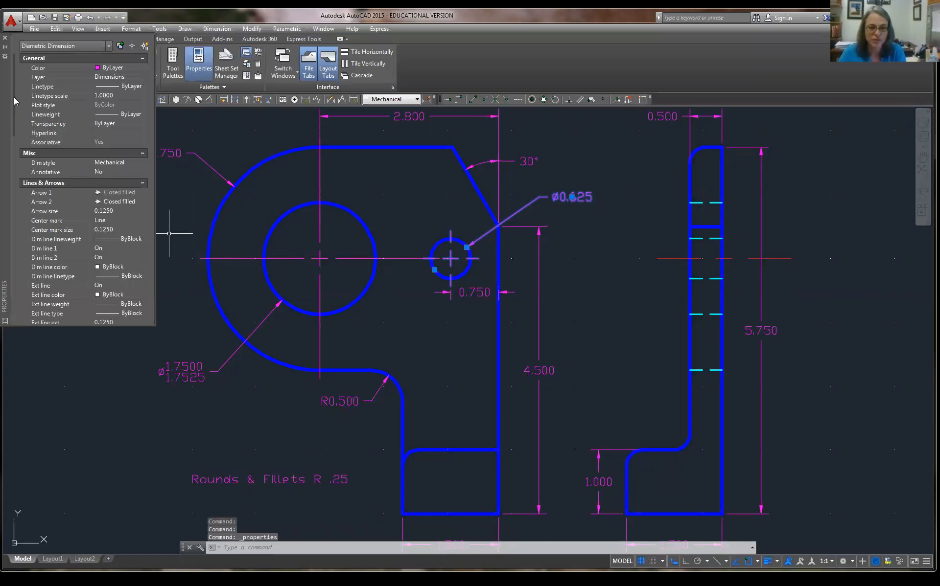
{"action": "scroll", "coordinate": [20, 173], "scroll_direction": "down", "scroll_amount": 3}
{"action": "scroll", "coordinate": [20, 176], "scroll_direction": "down", "scroll_amount": 13}
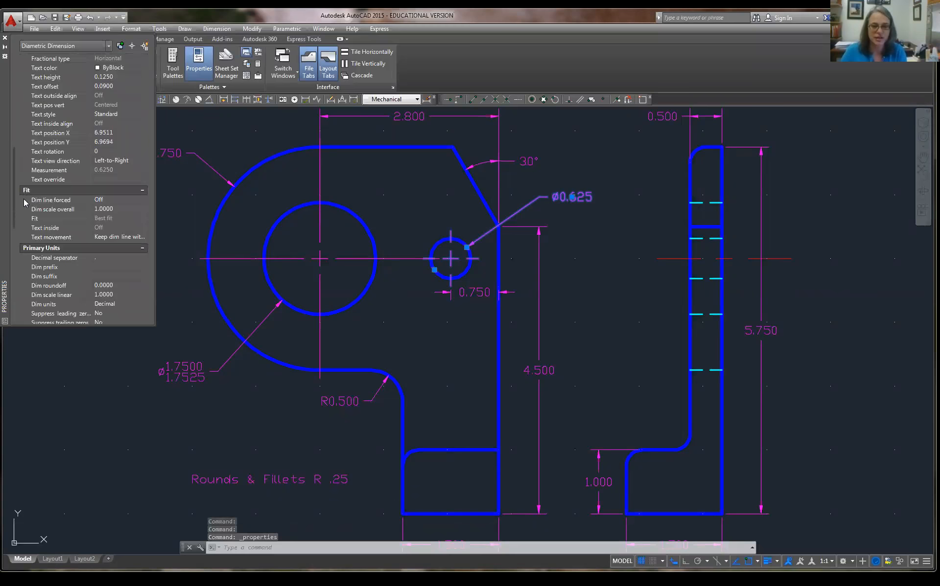
{"action": "scroll", "coordinate": [26, 274], "scroll_direction": "down", "scroll_amount": 5}
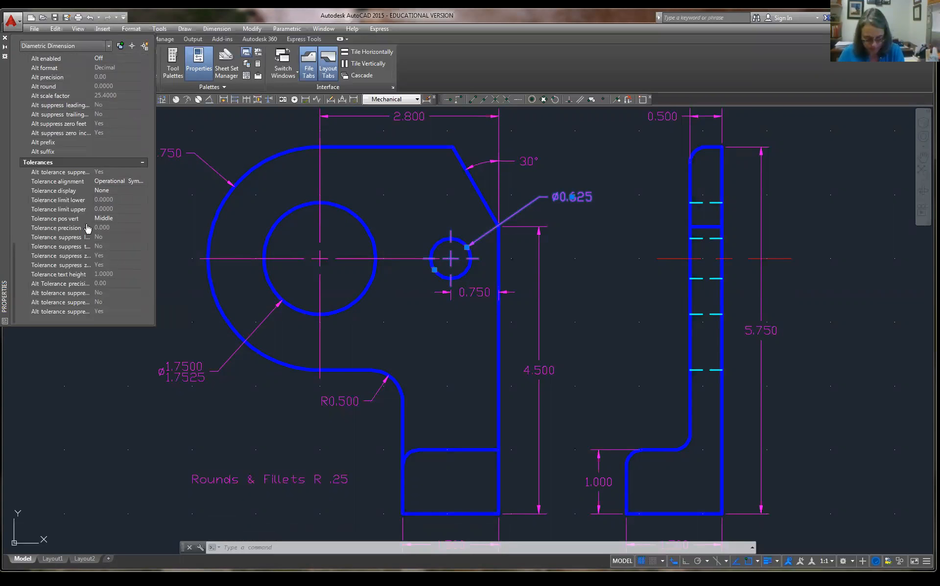
Set the Ø0.625 dimension's Tolerance display to Limits.
{"action": "left_click", "coordinate": [118, 192]}
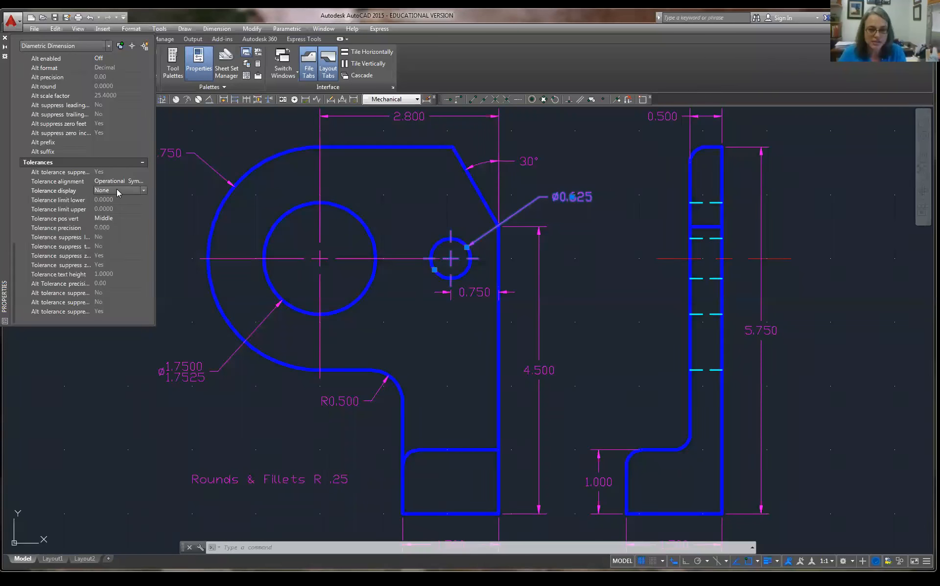
{"action": "left_click", "coordinate": [145, 190]}
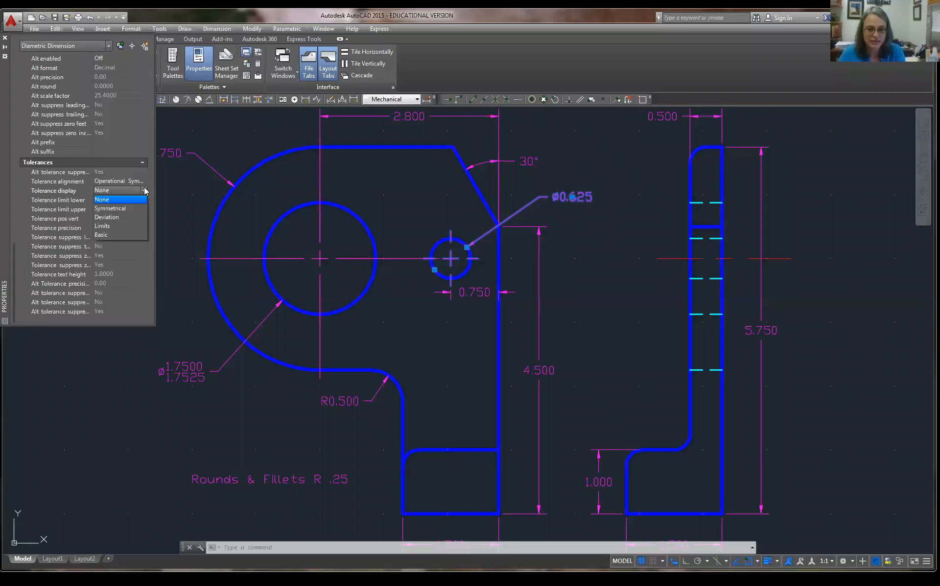
{"action": "left_click", "coordinate": [127, 227]}
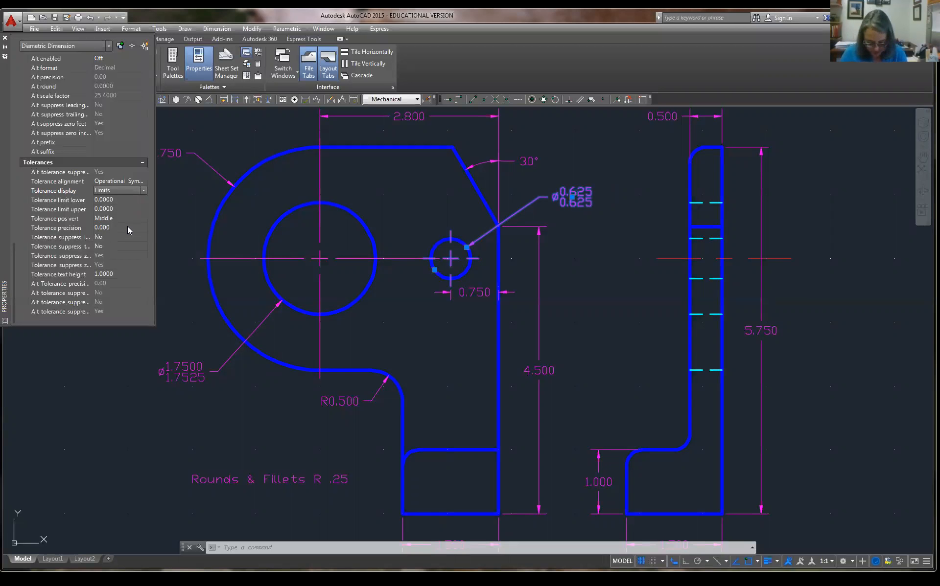
Set the lower tolerance limit to -0.0004 and tolerance precision to 0.0000.
{"action": "left_click", "coordinate": [115, 200]}
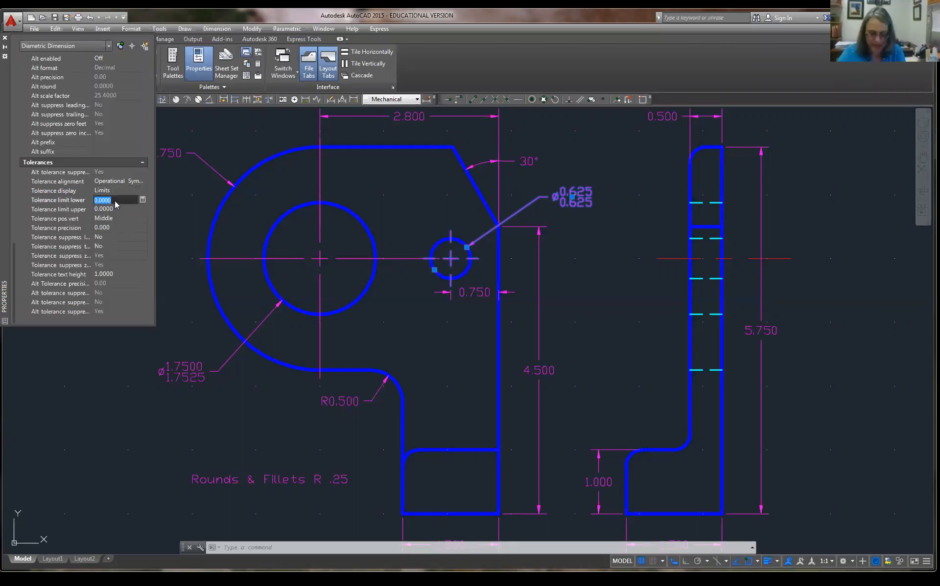
{"action": "type", "text": "-."}
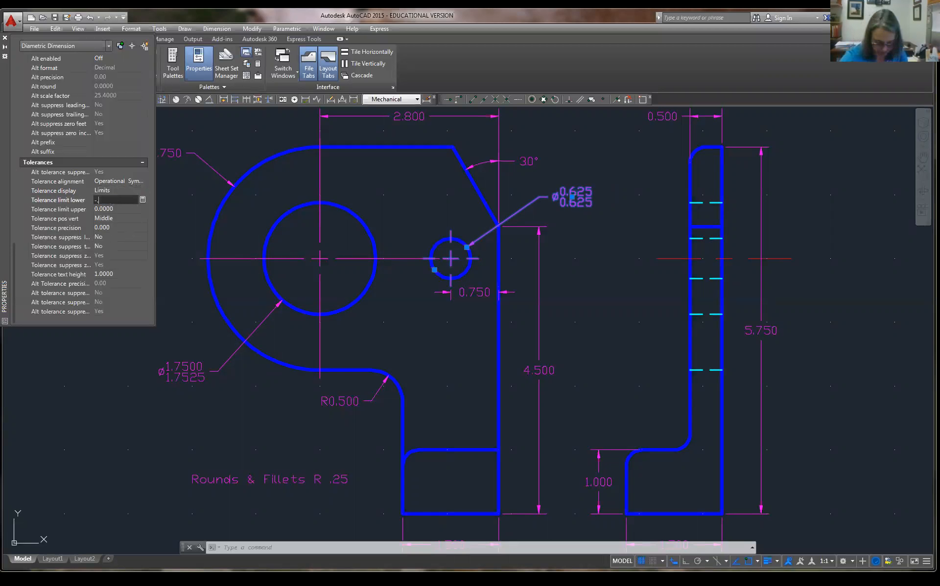
{"action": "type", "text": "0004"}
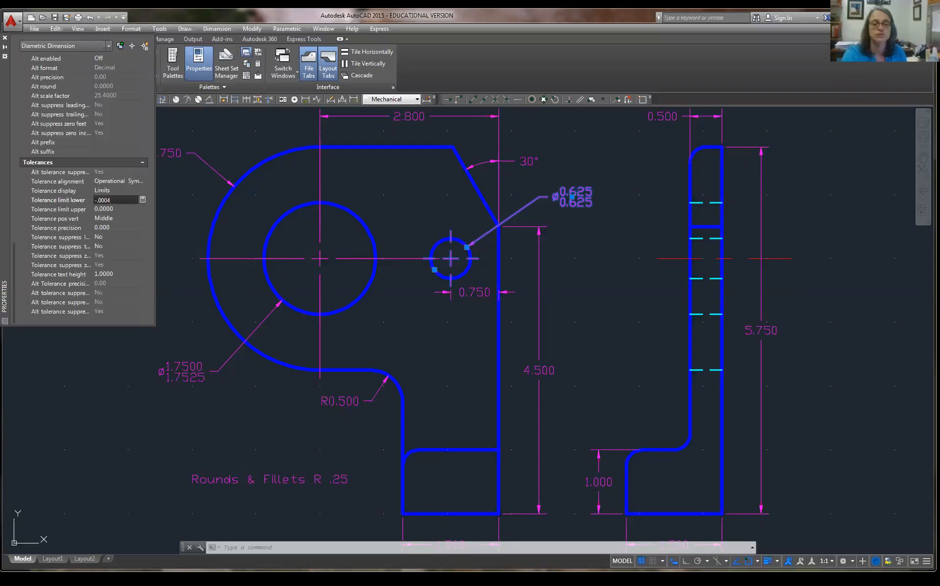
{"action": "key", "text": "Tab"}
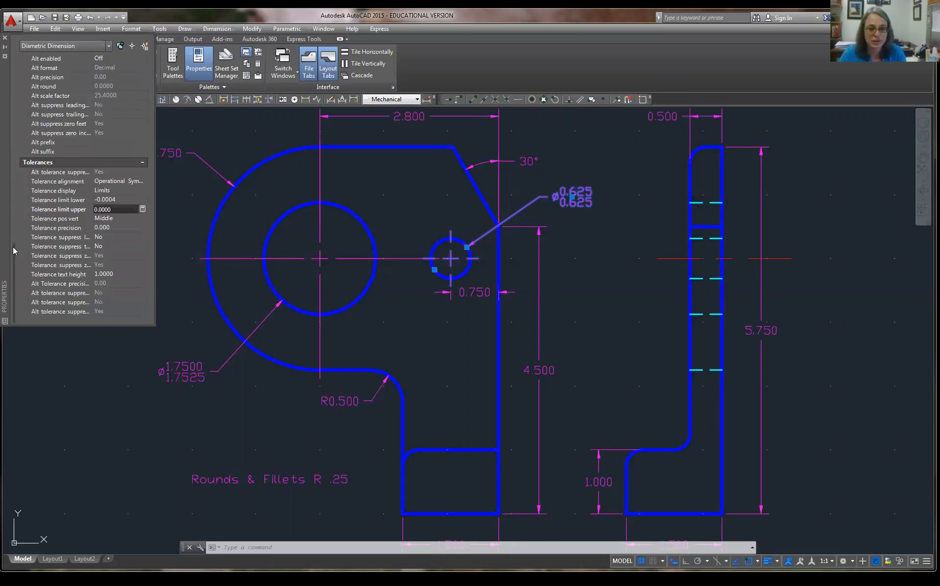
{"action": "left_click", "coordinate": [120, 229]}
{"action": "left_click", "coordinate": [143, 228]}
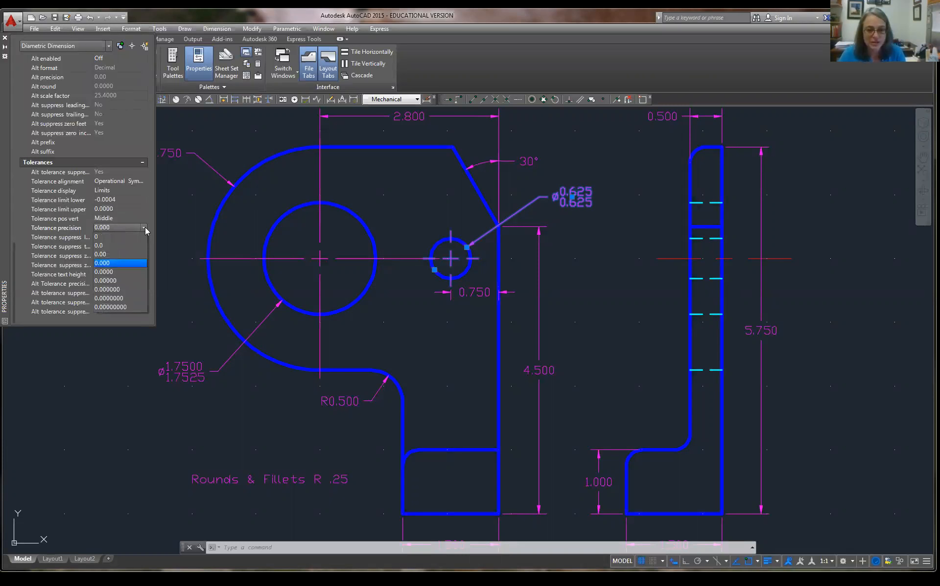
{"action": "left_click", "coordinate": [119, 273]}
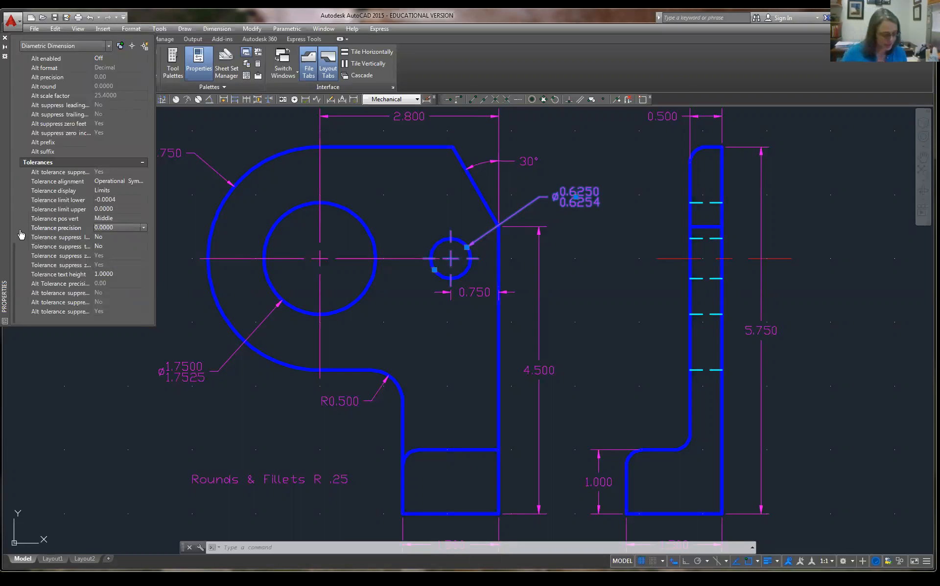
Close Properties, zoom out to the whole bracket, and deselect the Ø0.625 dimension.
{"action": "left_click", "coordinate": [5, 38]}
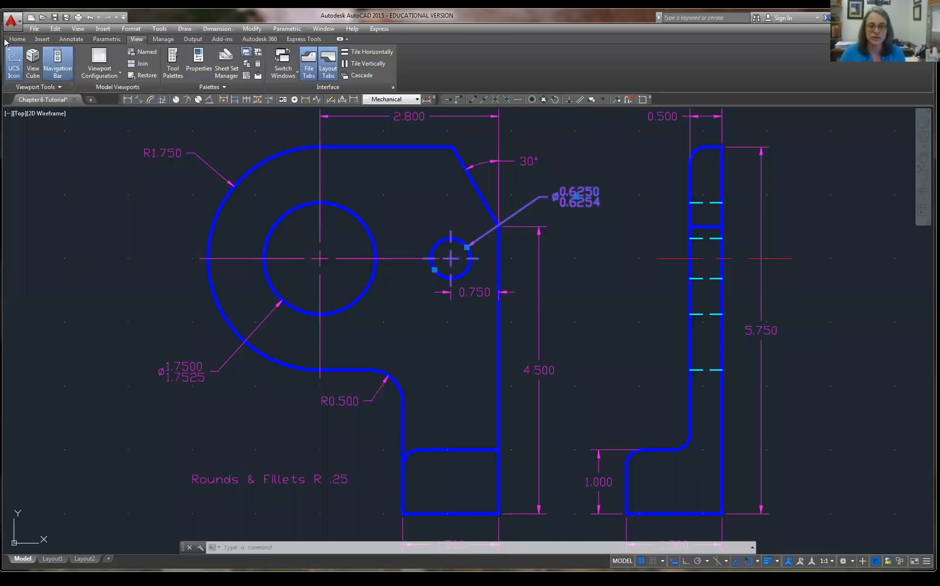
{"action": "scroll", "coordinate": [310, 197], "scroll_direction": "down", "scroll_amount": 2}
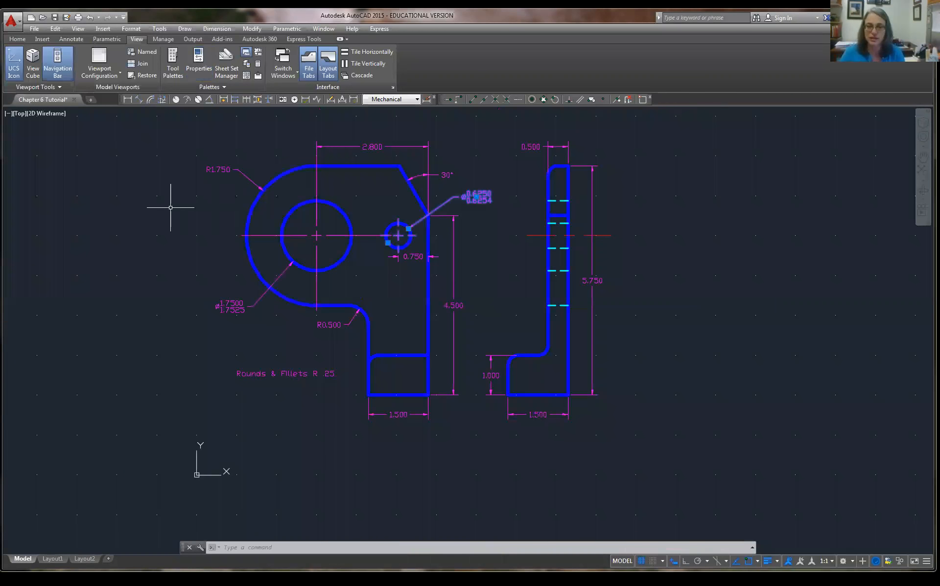
{"action": "key", "text": "Escape"}
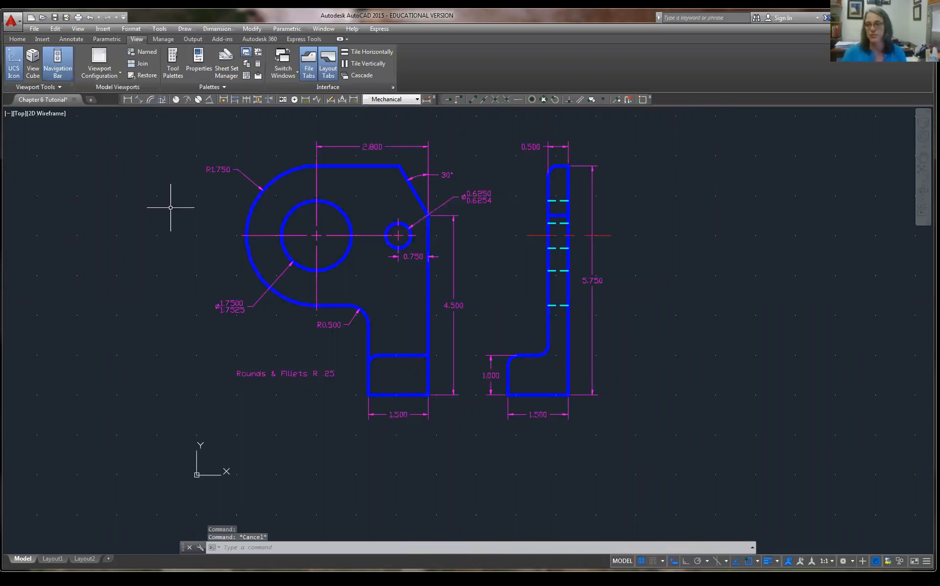